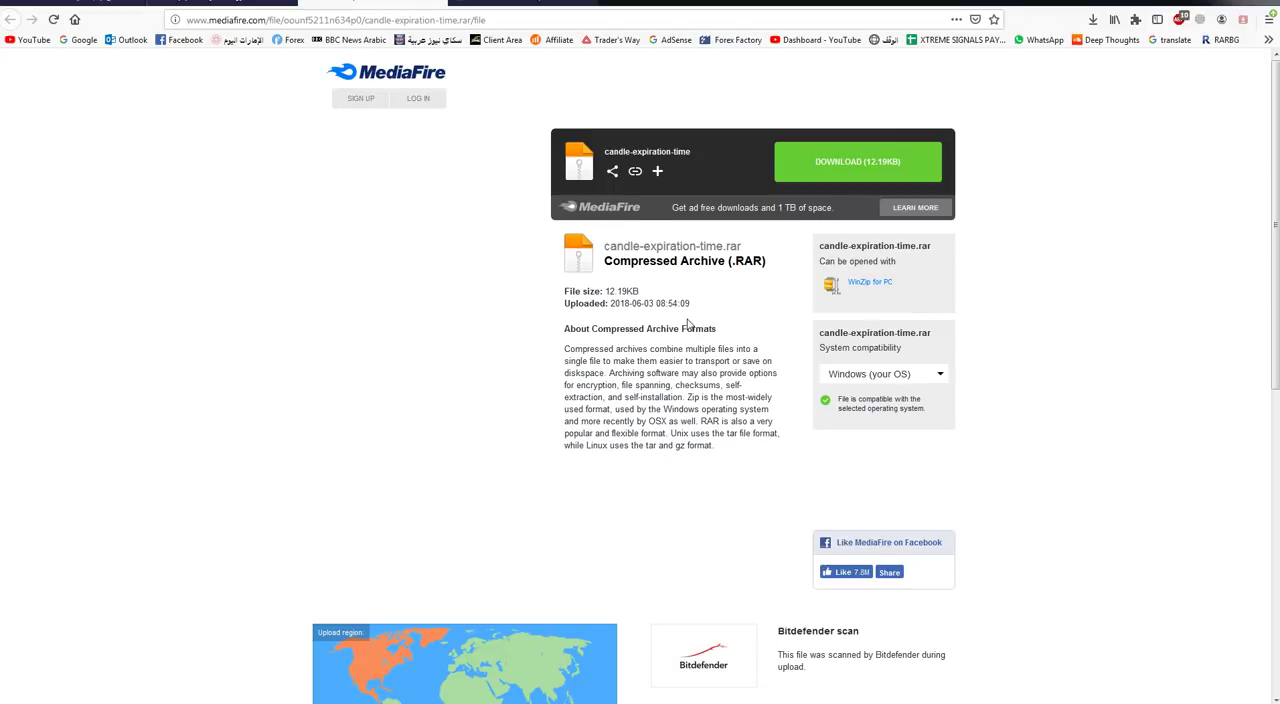
Step: Start the 12.19KB candle-expiration-time download and switch to the rarlab WinRAR download page
left_click(870, 170)
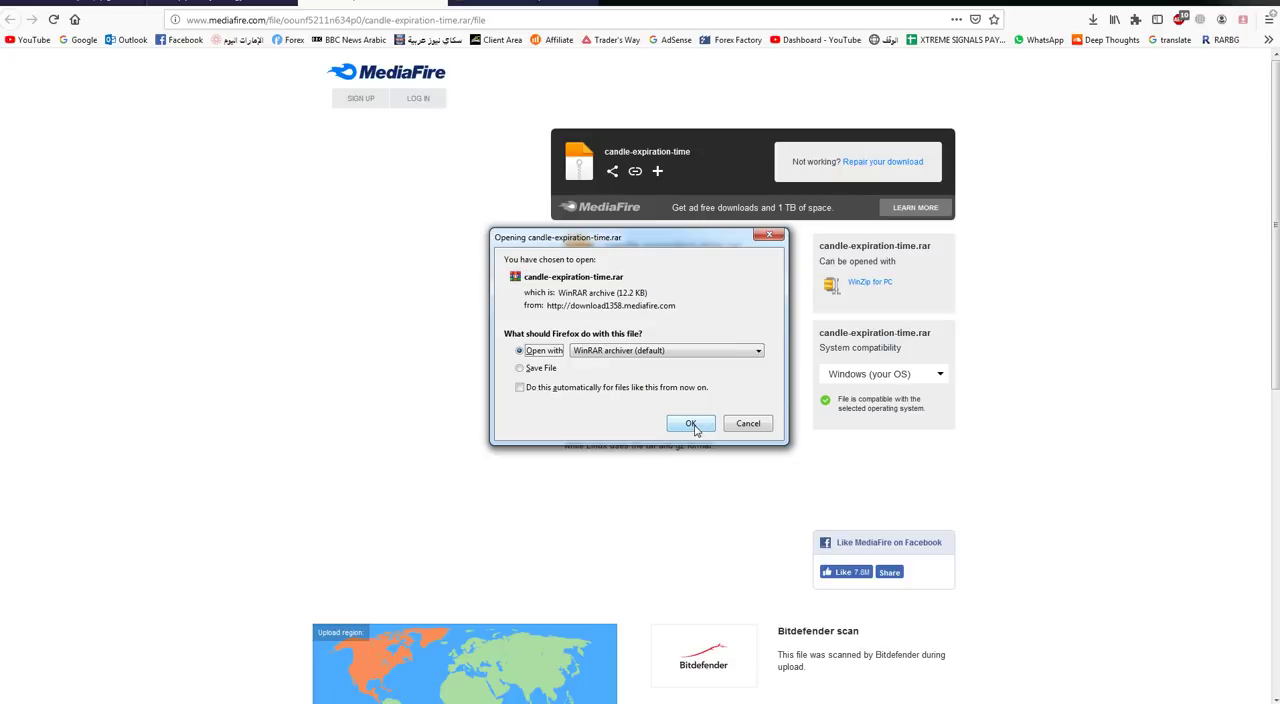
left_click(530, 4)
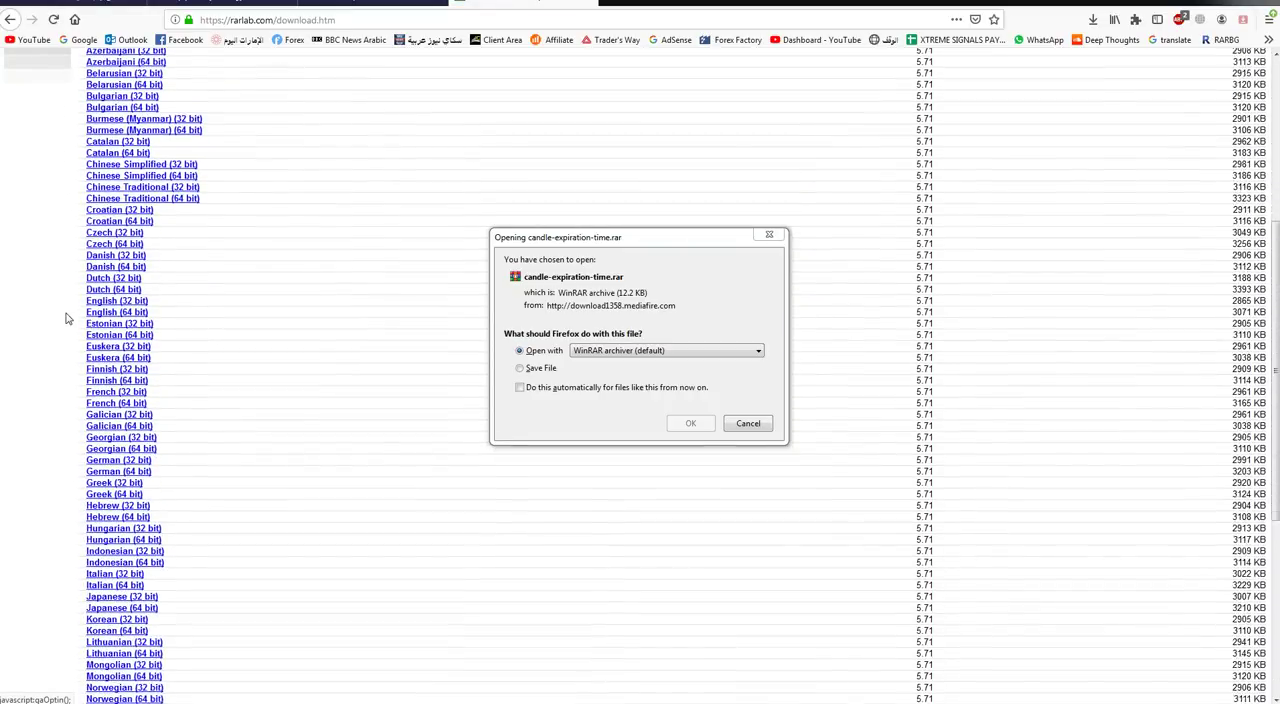
Step: Download and save the English 64-bit WinRAR installer, winrar-x64-571.exe
left_click(120, 305)
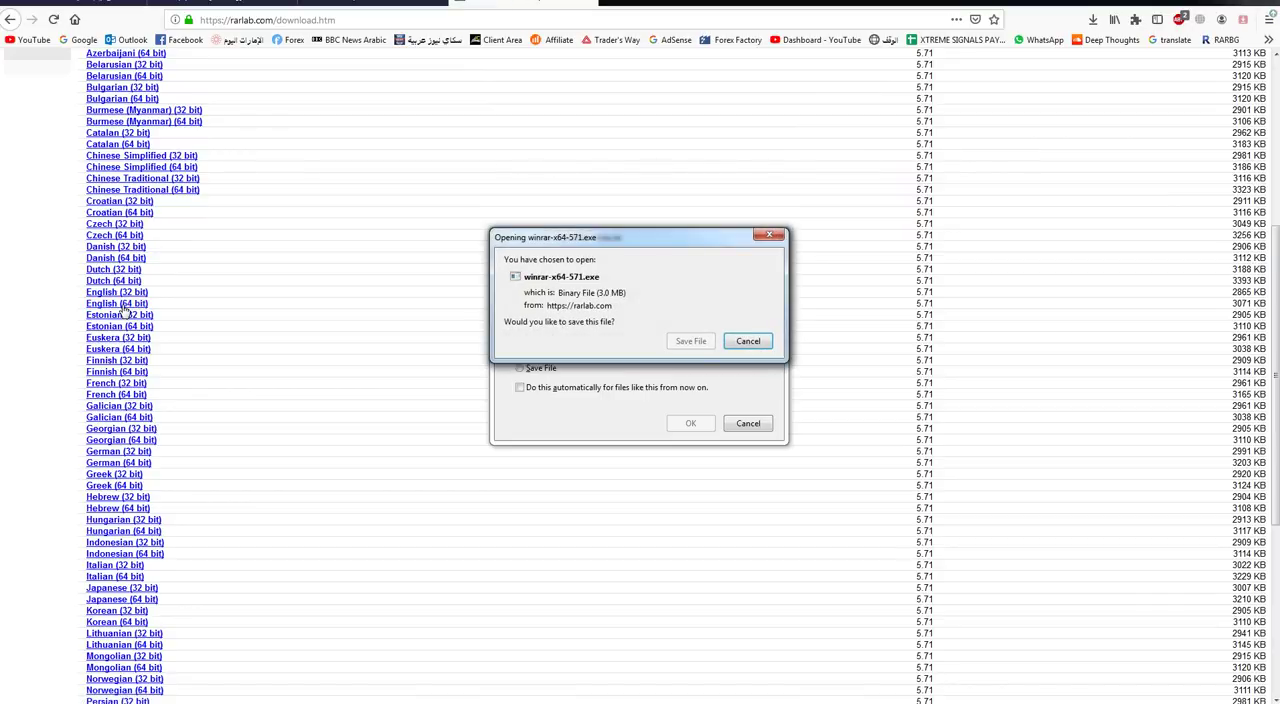
left_click(702, 343)
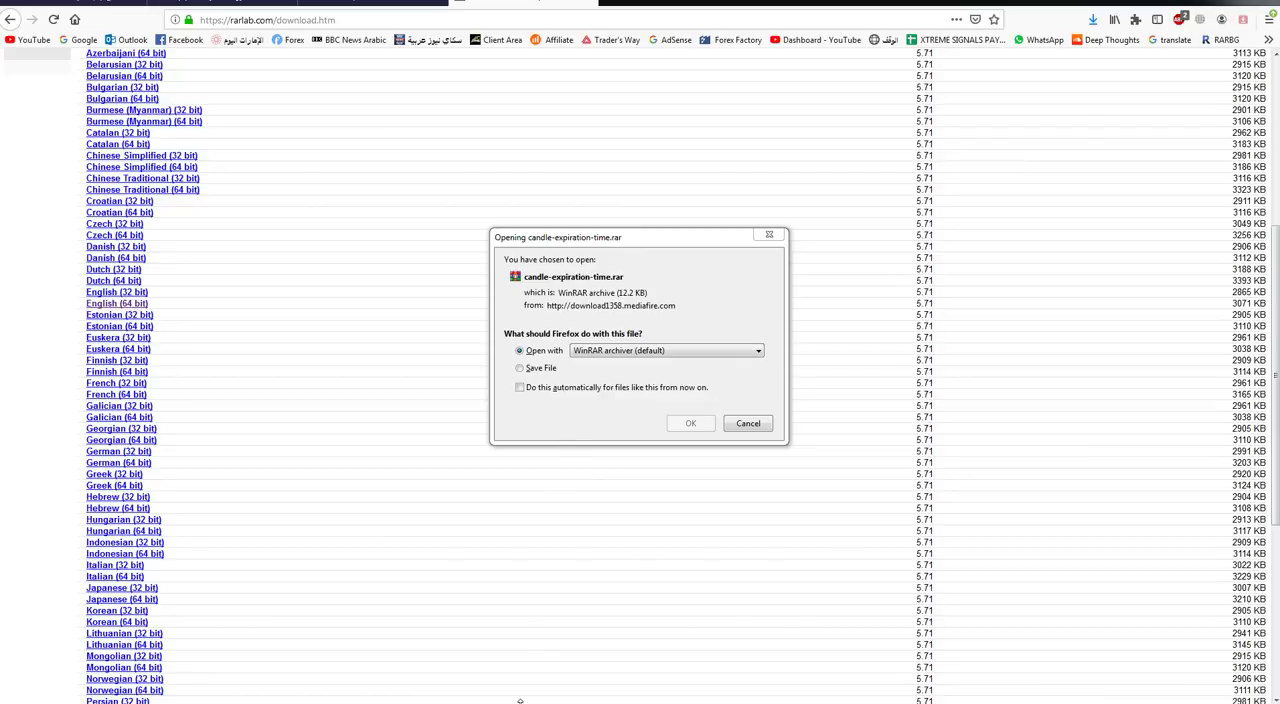
key("super")
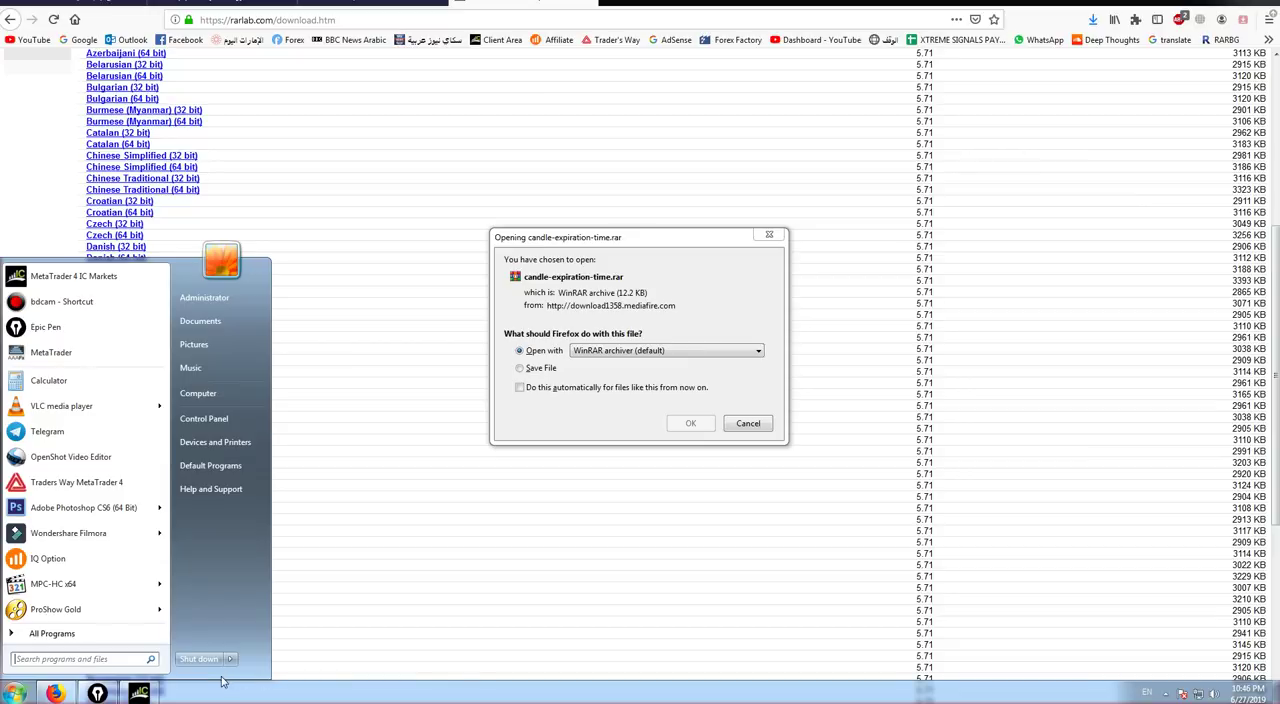
left_click(599, 256)
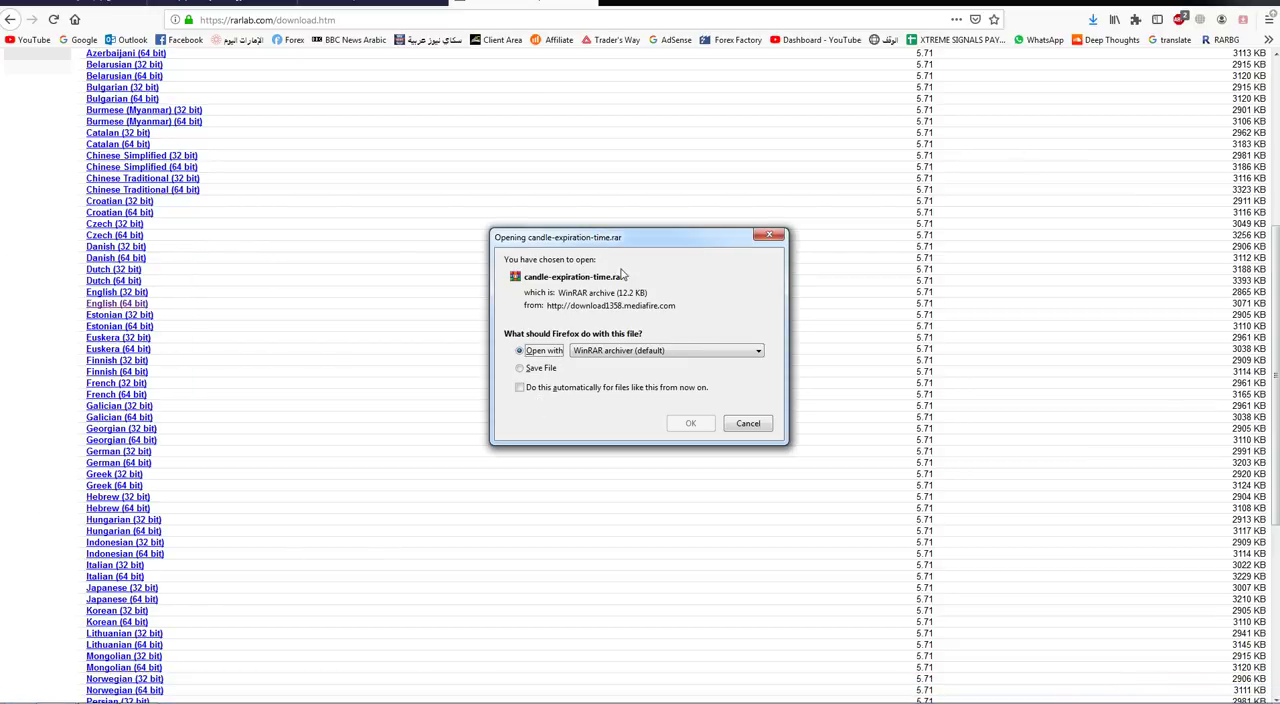
left_click(1092, 19)
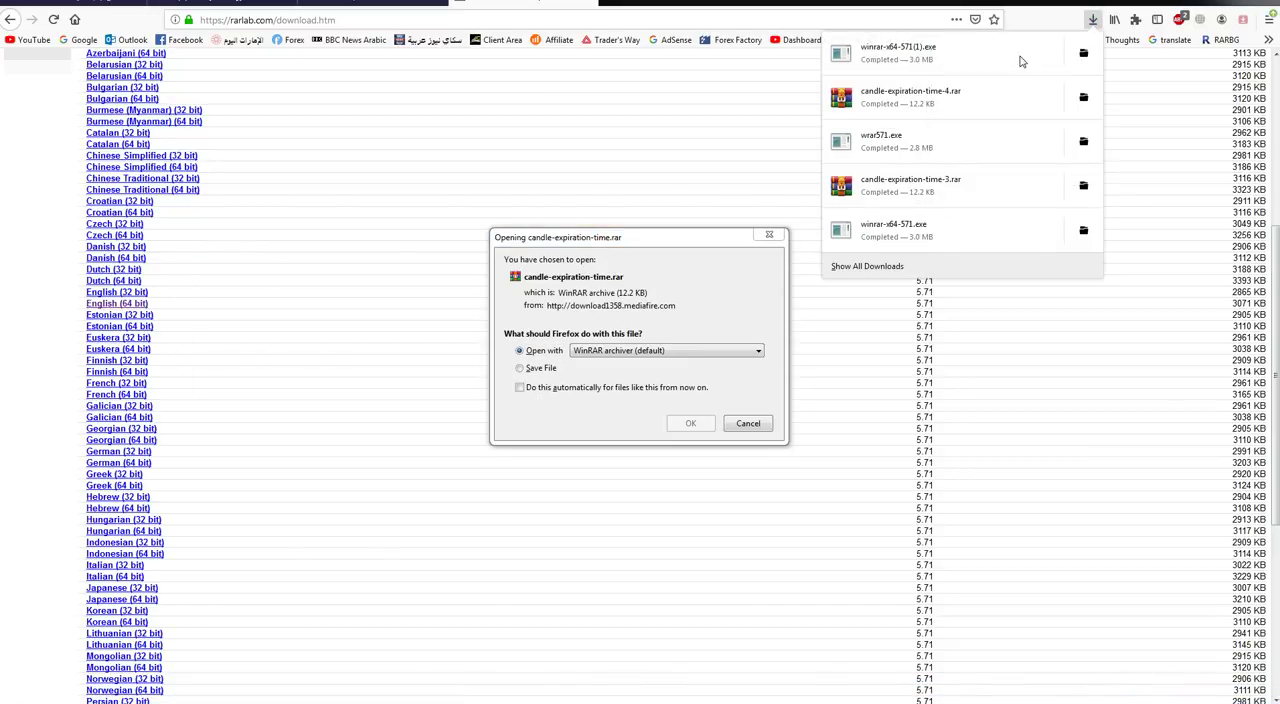
Step: Run winrar-x64-571.exe and complete the WinRAR 5.71 install with default file associations
left_click(888, 60)
left_click(665, 364)
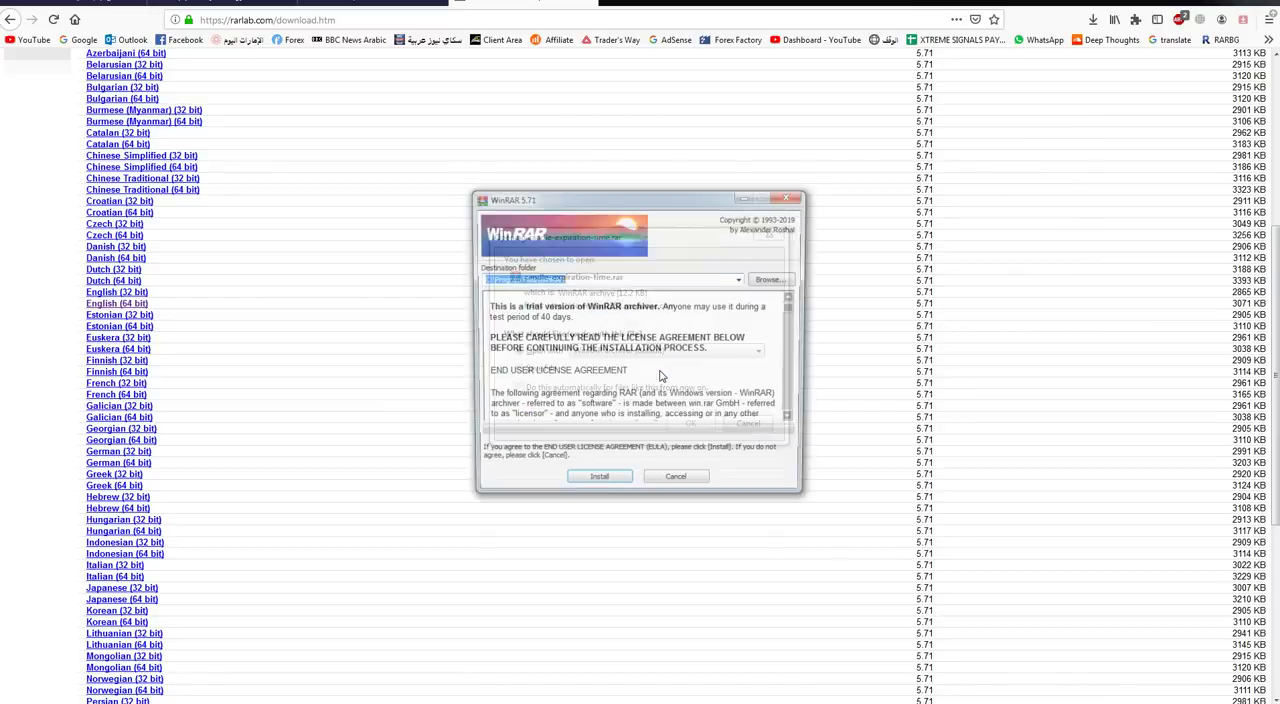
left_click(610, 480)
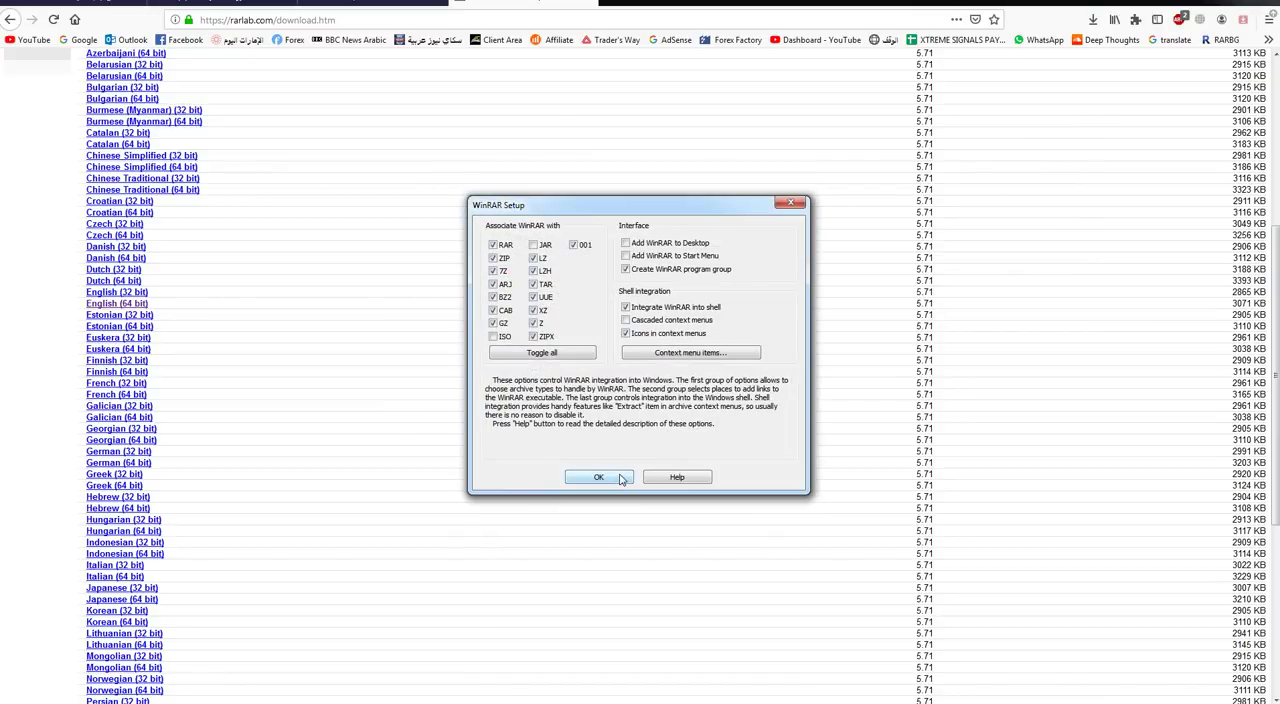
left_click(620, 477)
left_click(620, 476)
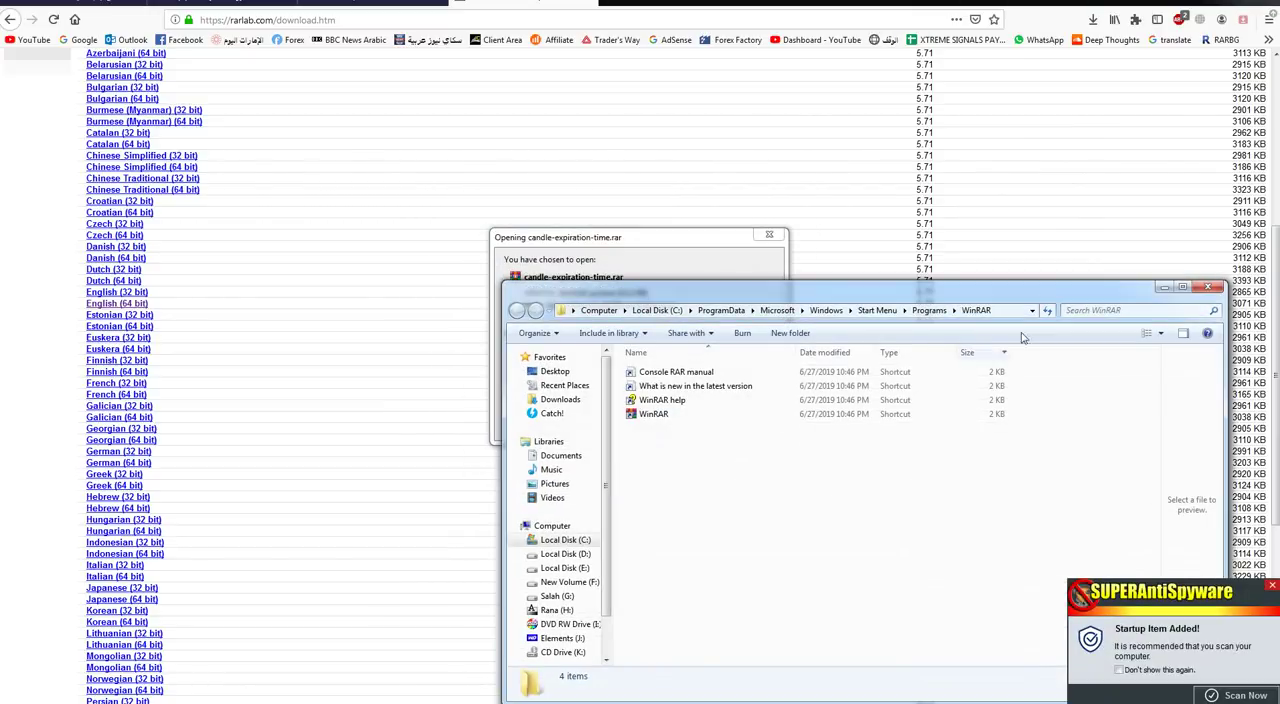
left_click(1206, 288)
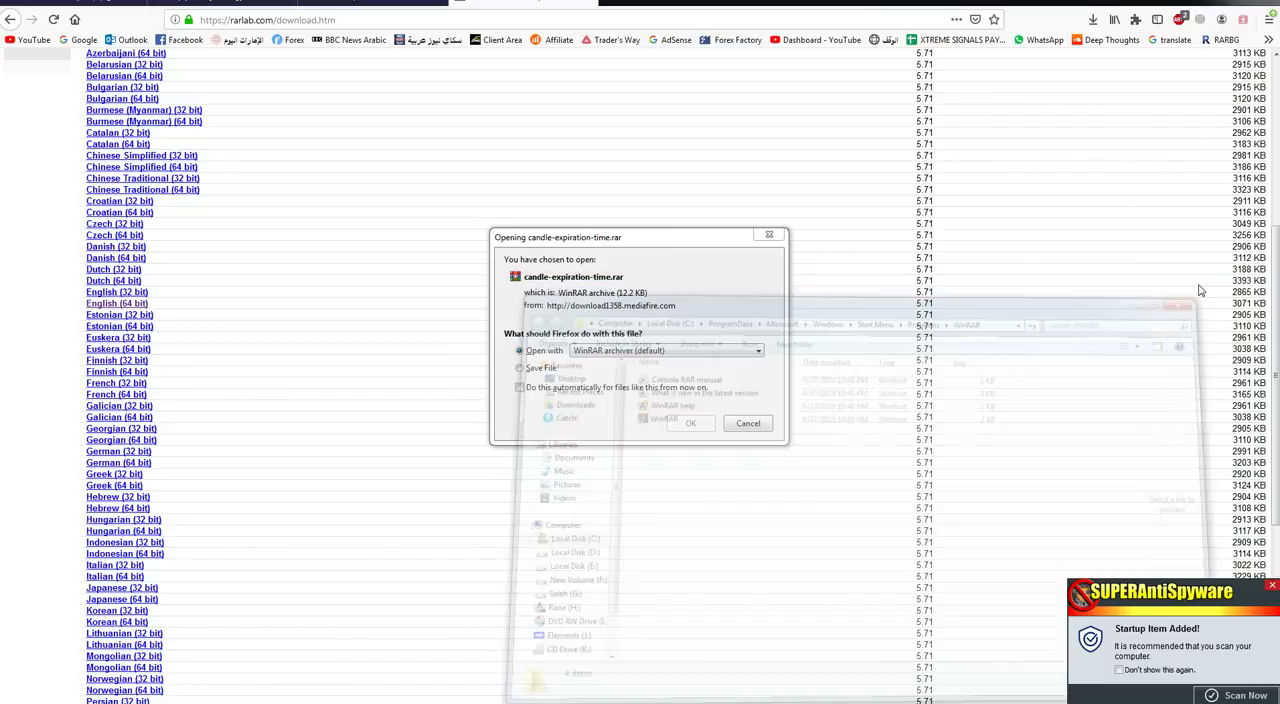
left_click(414, 10)
Step: Open candle-expiration-time.rar in WinRAR, dismiss the notices, and inspect its EX4 and MQ4 files
left_click_drag(640, 237, 932, 218)
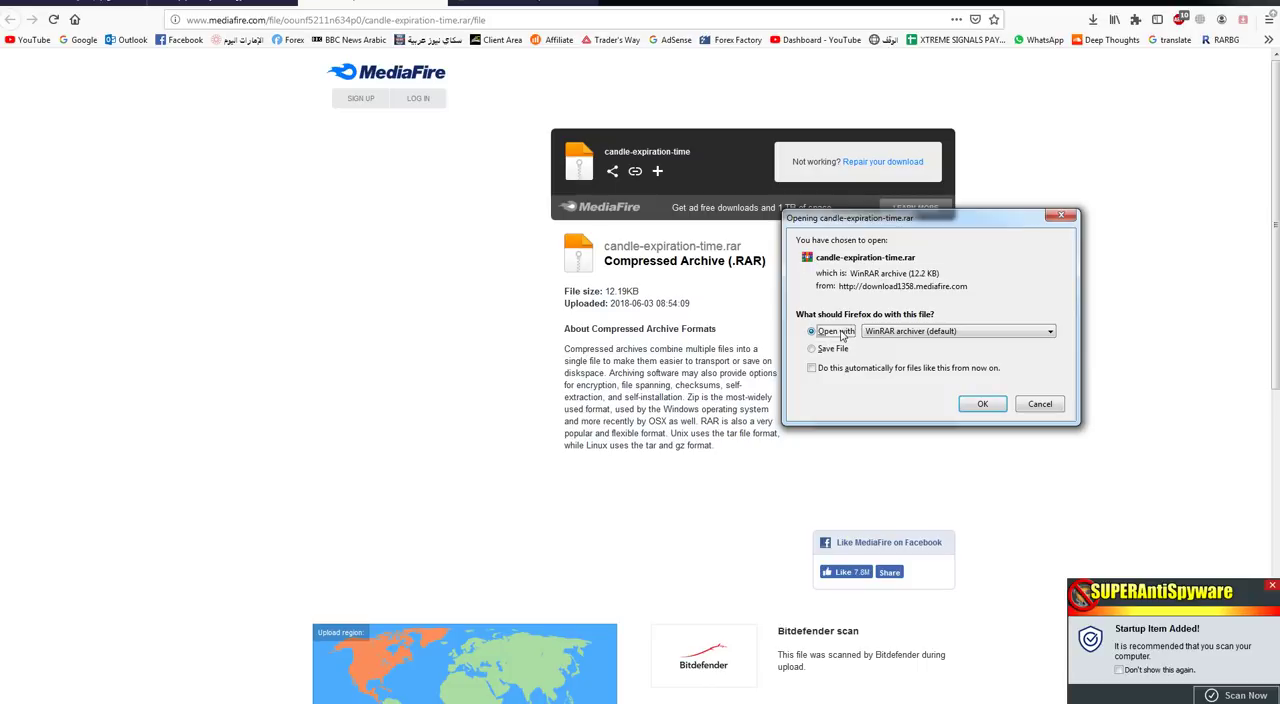
left_click(982, 404)
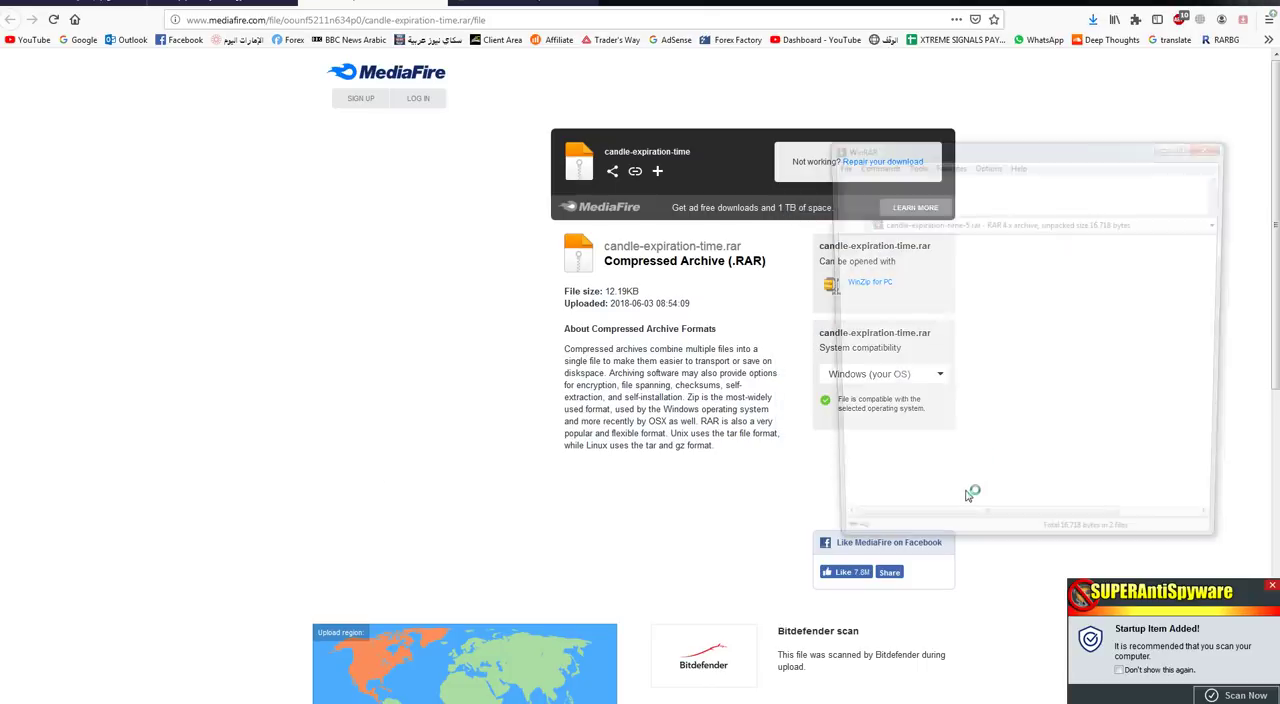
left_click(1272, 586)
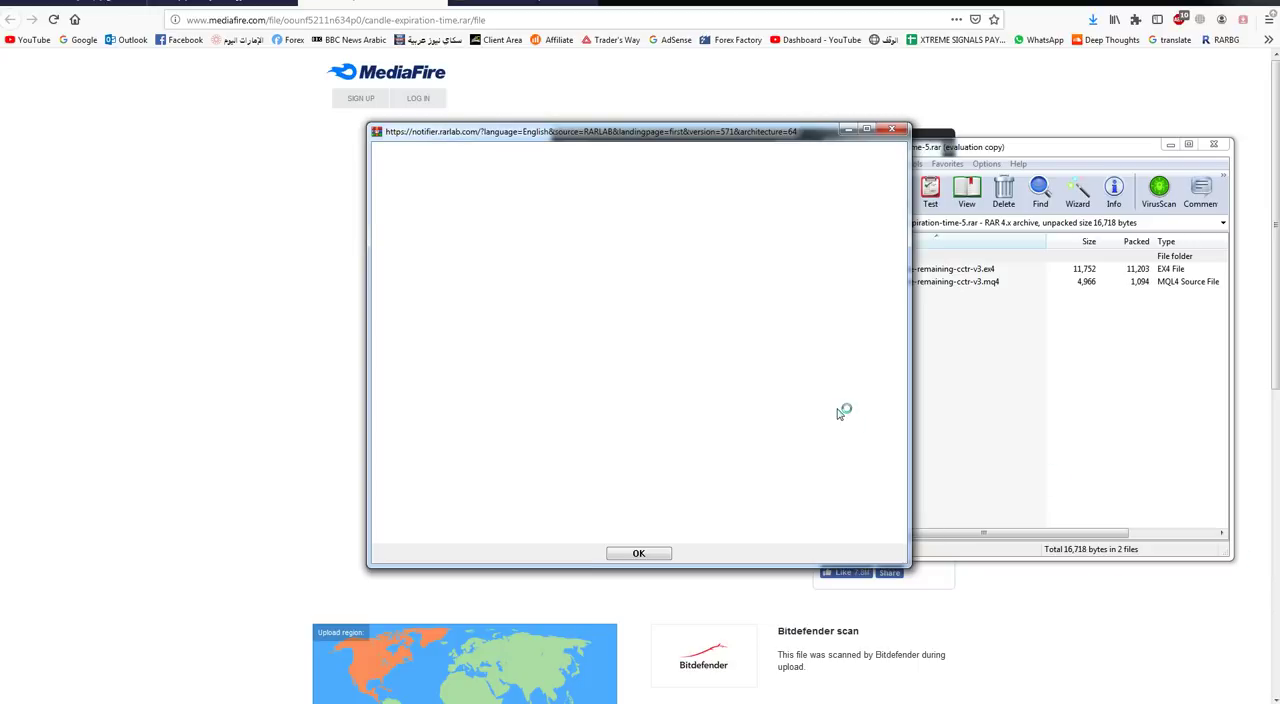
left_click(652, 553)
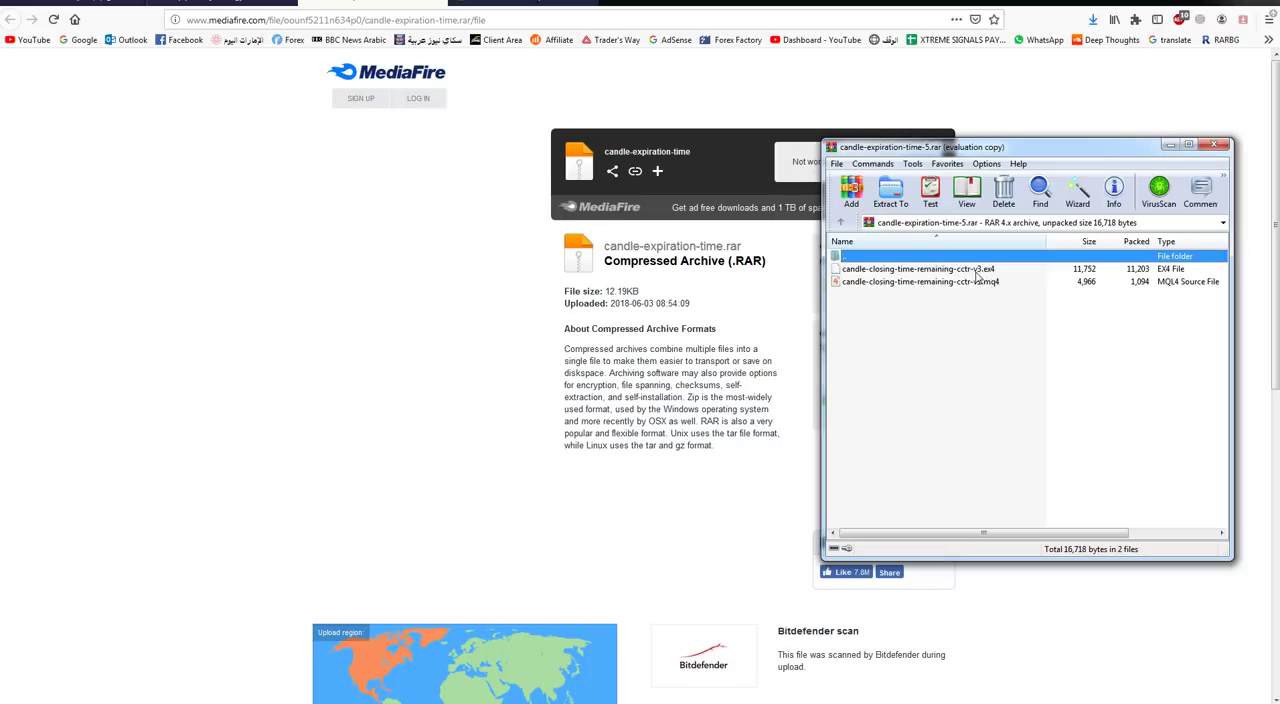
left_click(974, 270)
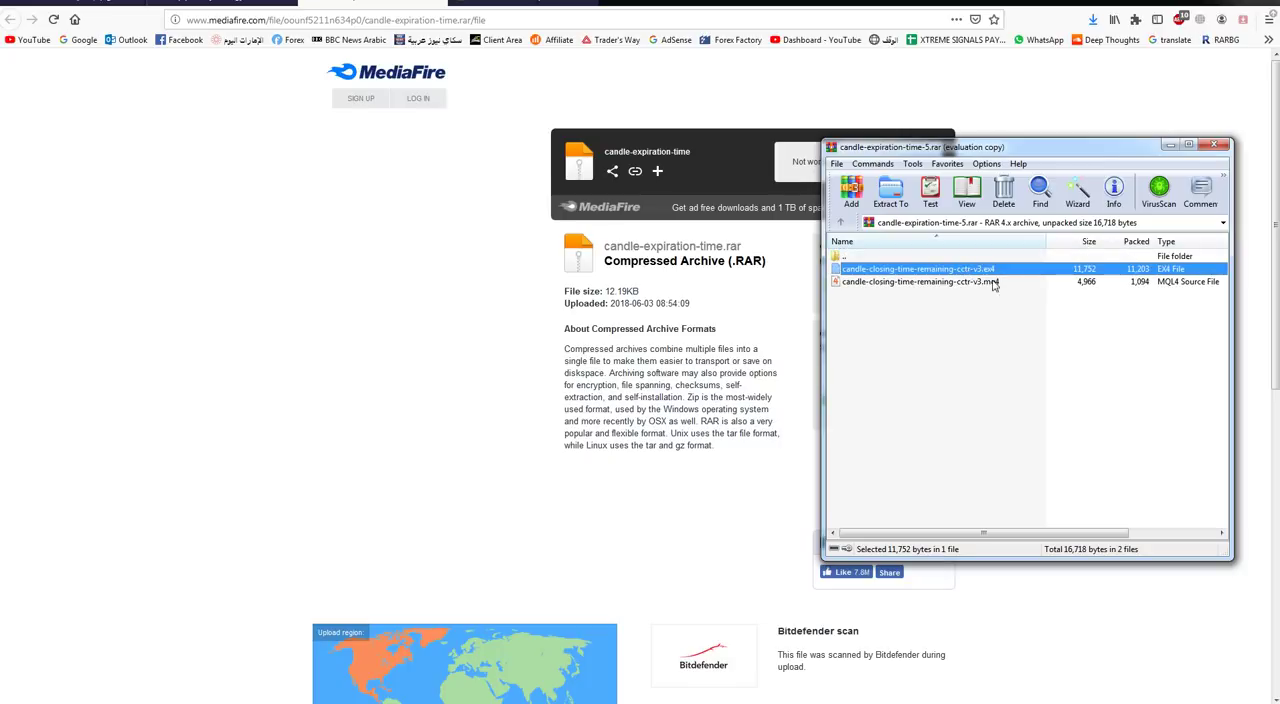
left_click(989, 289)
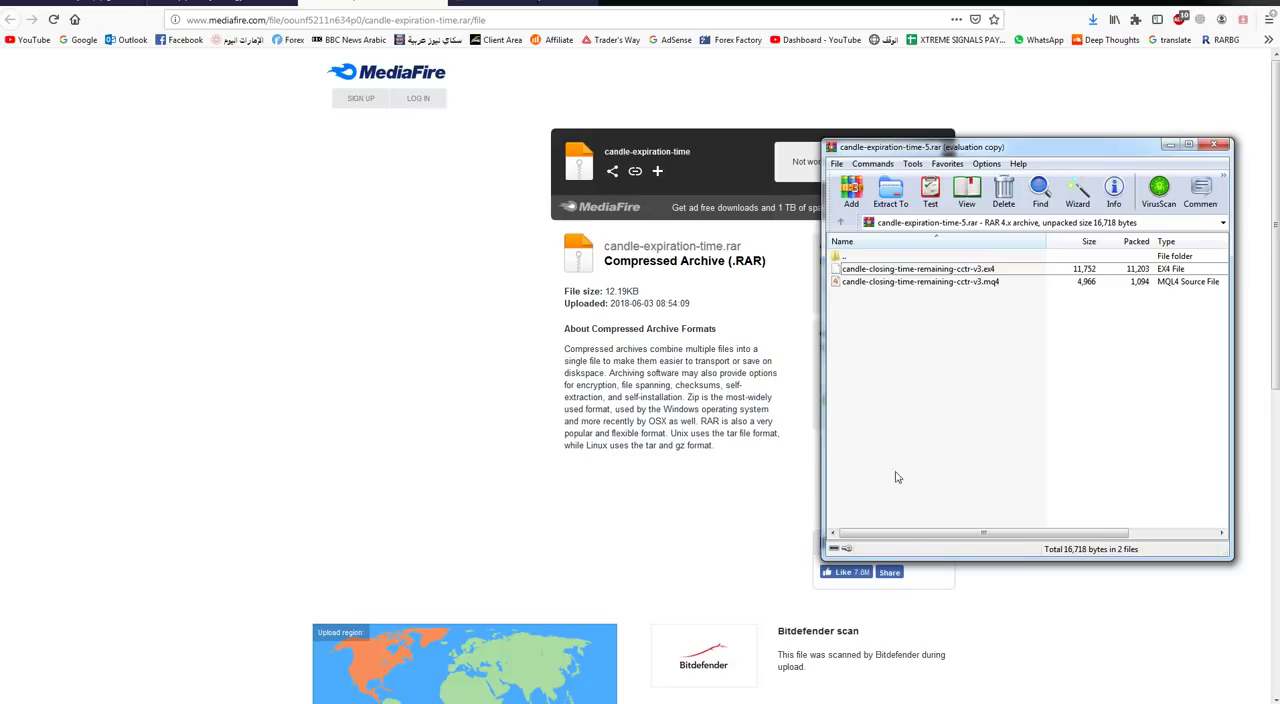
Step: Restore MetaTrader 4 and open its data folder from the File menu
left_click(139, 692)
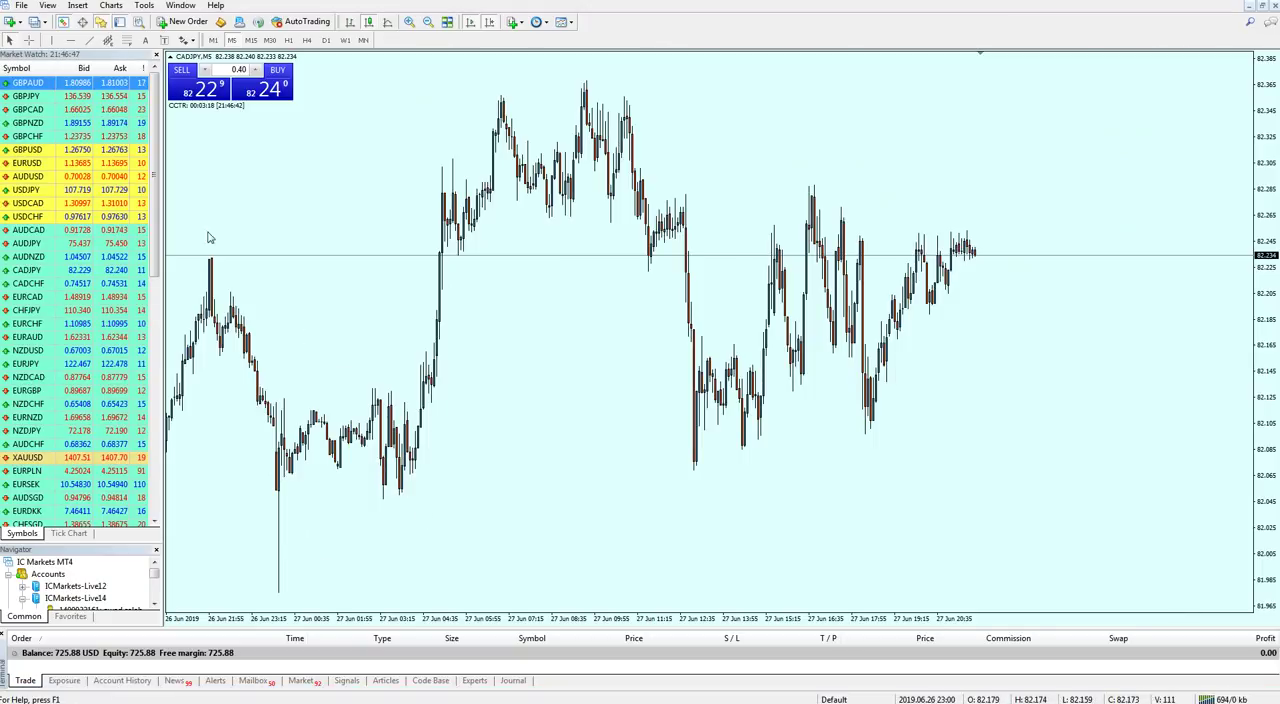
left_click(21, 5)
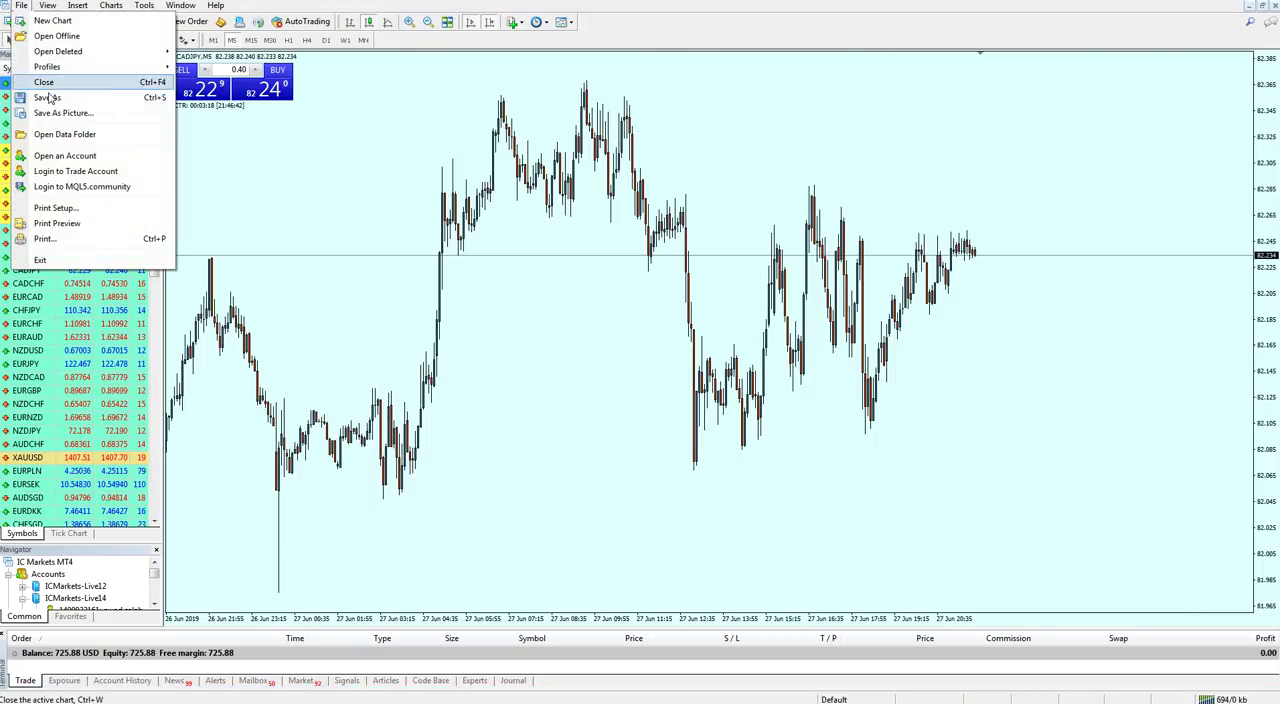
left_click(74, 136)
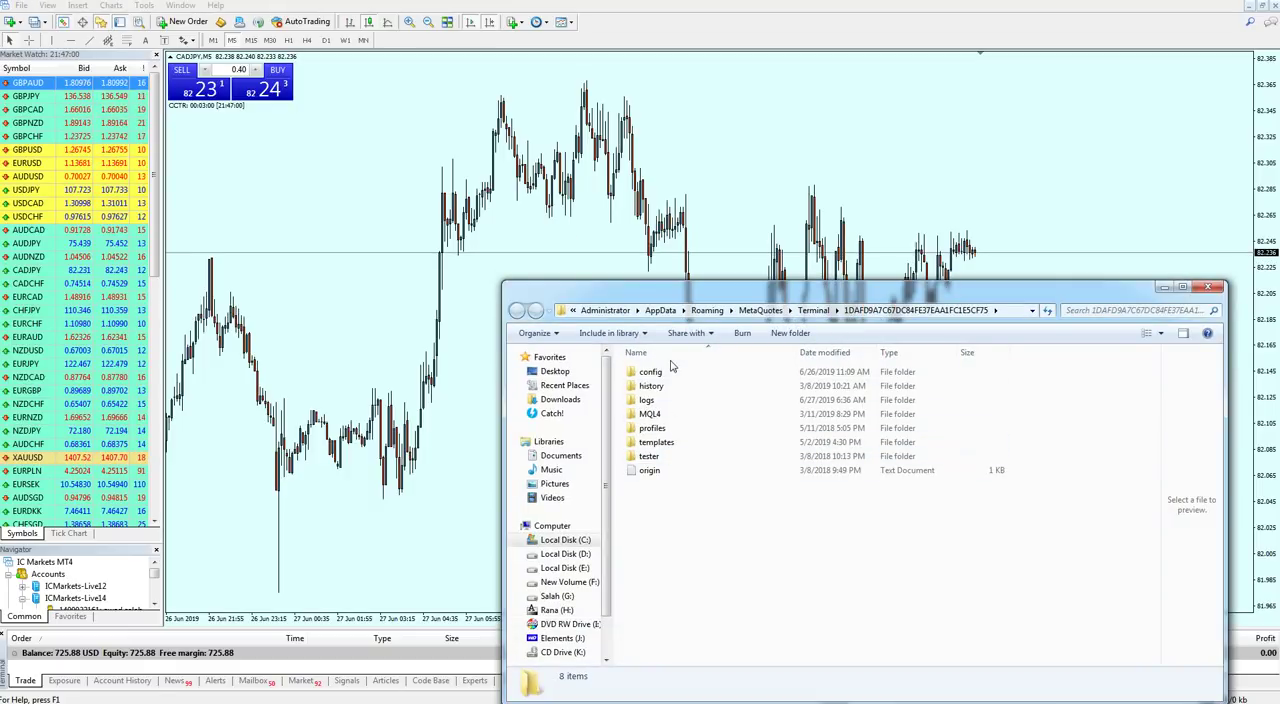
Step: Navigate the data folder into MQL4 > Indicators
double_click(652, 414)
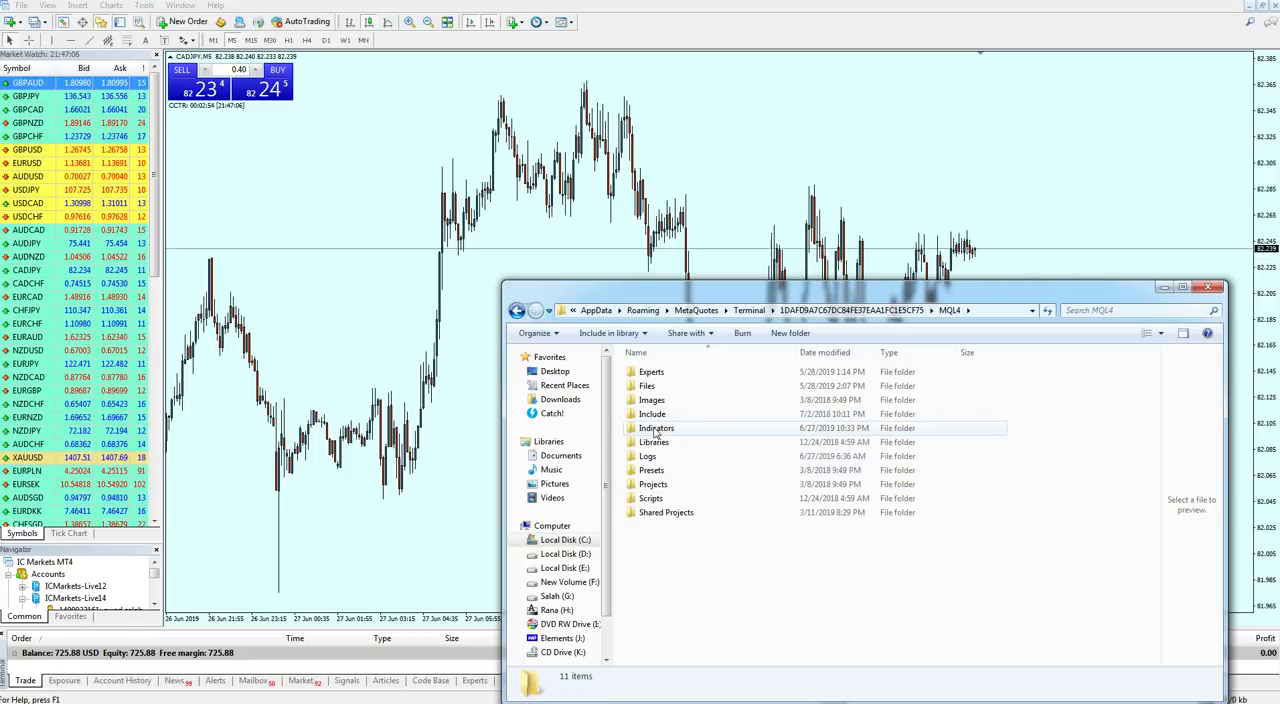
double_click(656, 428)
mouse_move(713, 292)
left_mouse_down()
mouse_move(536, 172)
mouse_move(429, 127)
left_mouse_up()
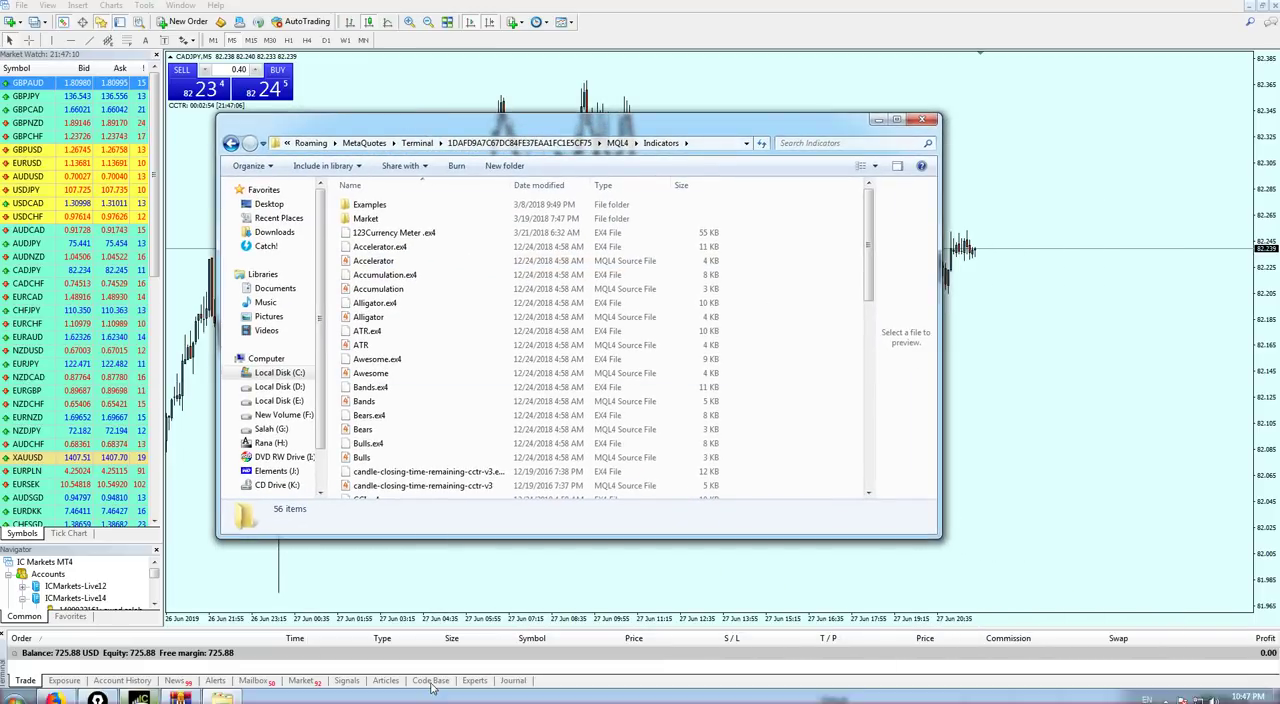
Step: Move both cctr-v3 indicator files from the archive into Indicators, replacing the existing EX4
left_click(180, 697)
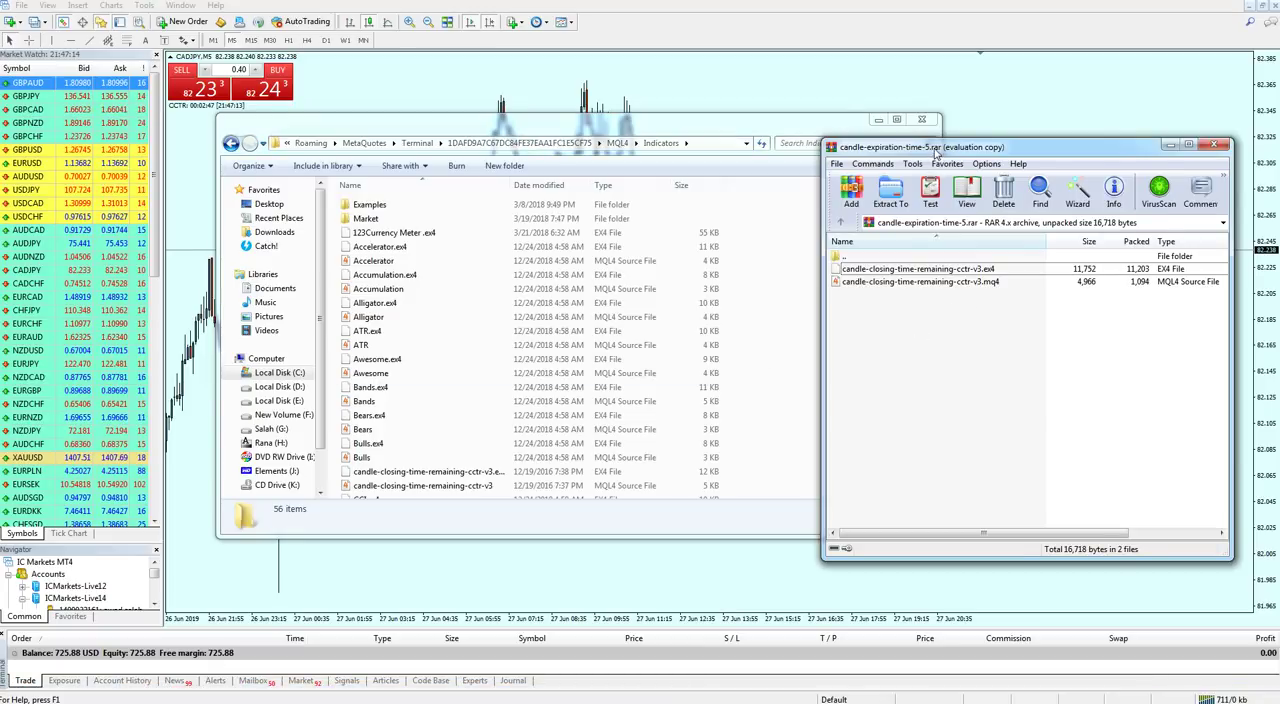
left_click_drag(936, 150, 972, 145)
key("ctrl+a")
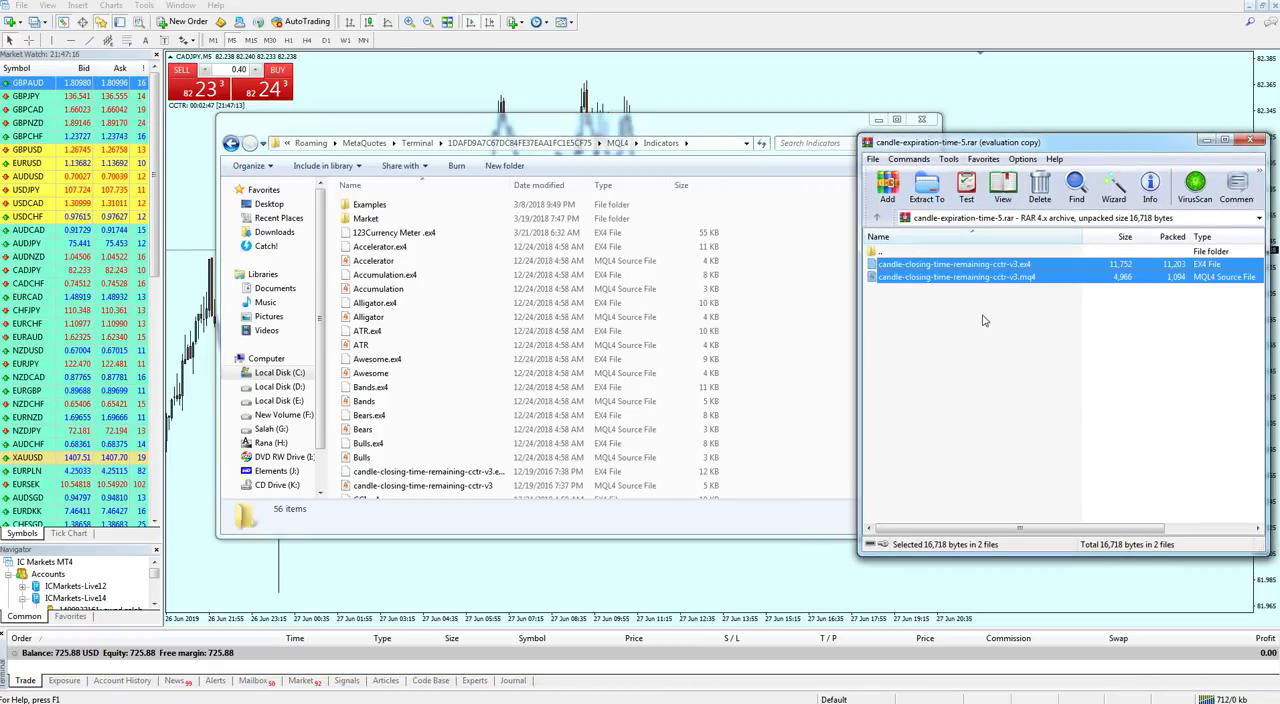
left_click_drag(874, 268, 790, 338)
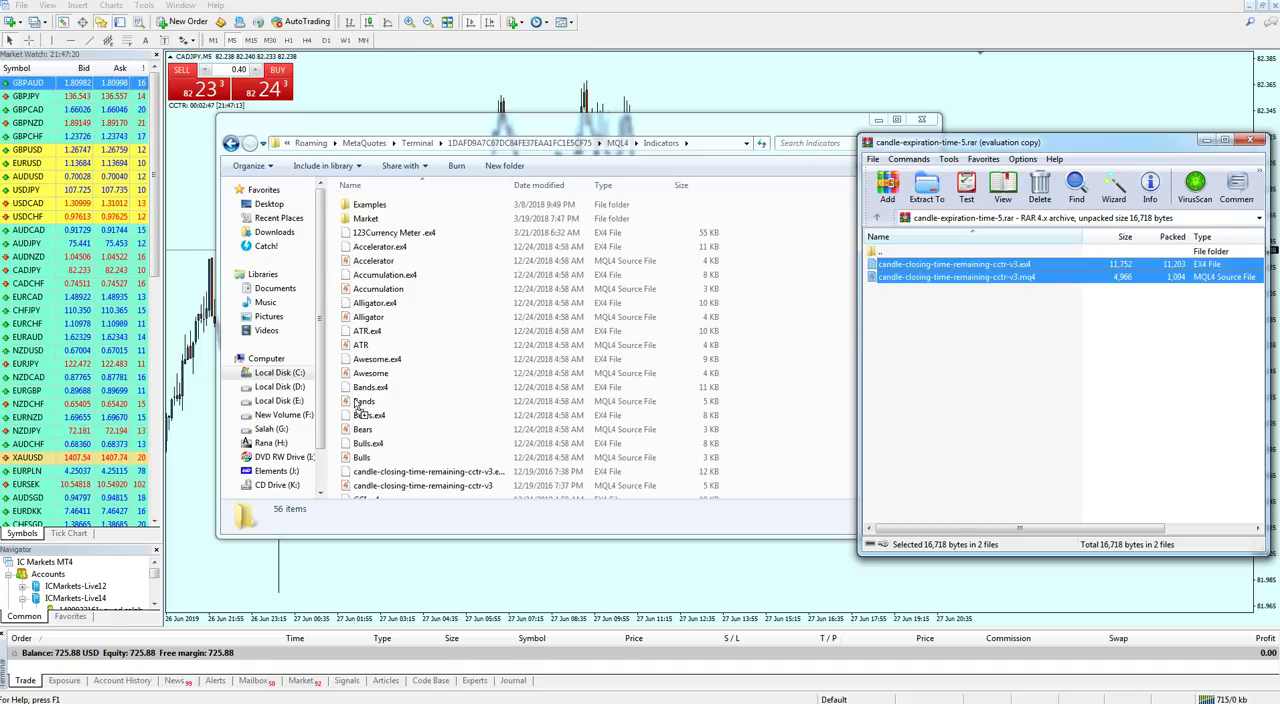
left_click_drag(790, 338, 337, 408)
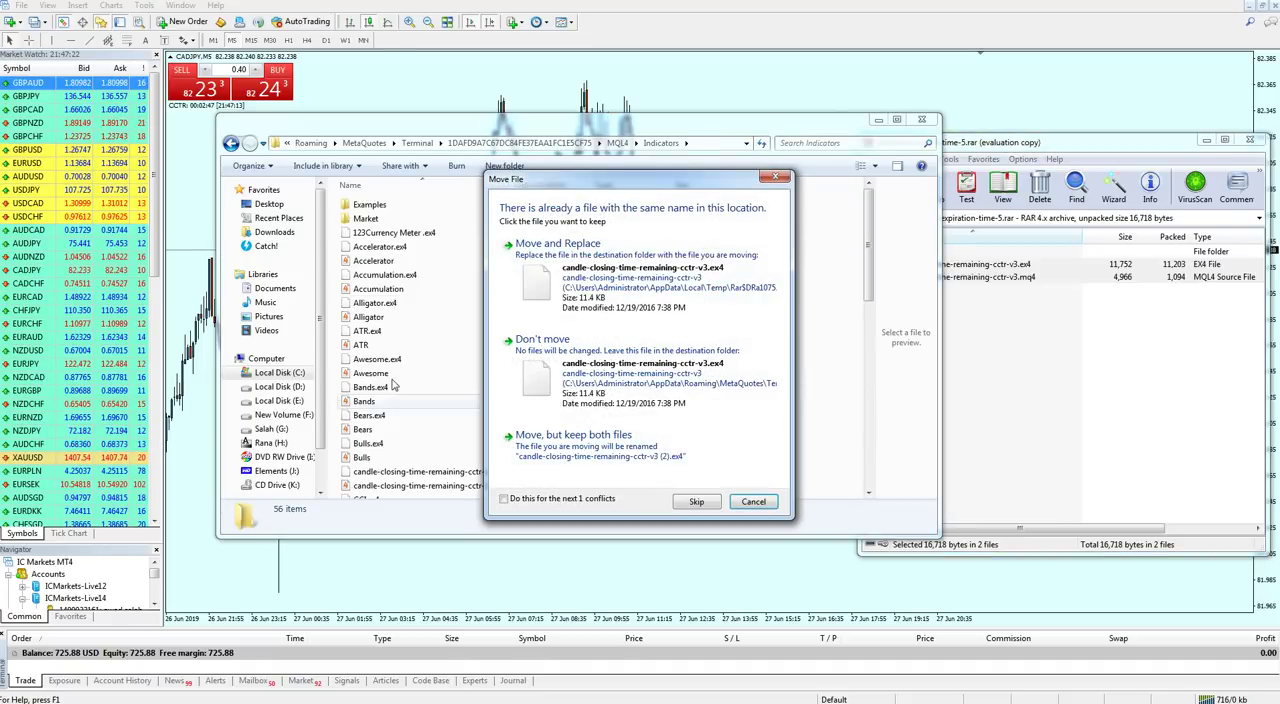
left_click(610, 268)
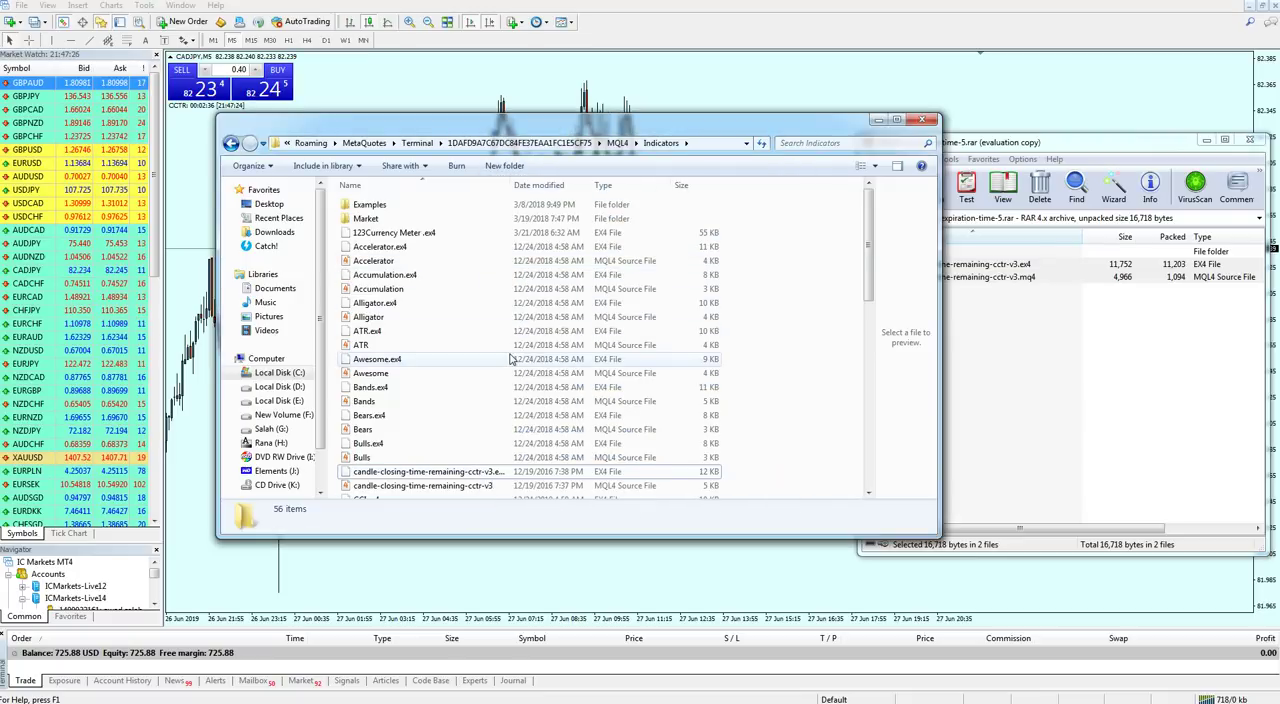
scroll(508, 362, "down", 3)
left_click(420, 364)
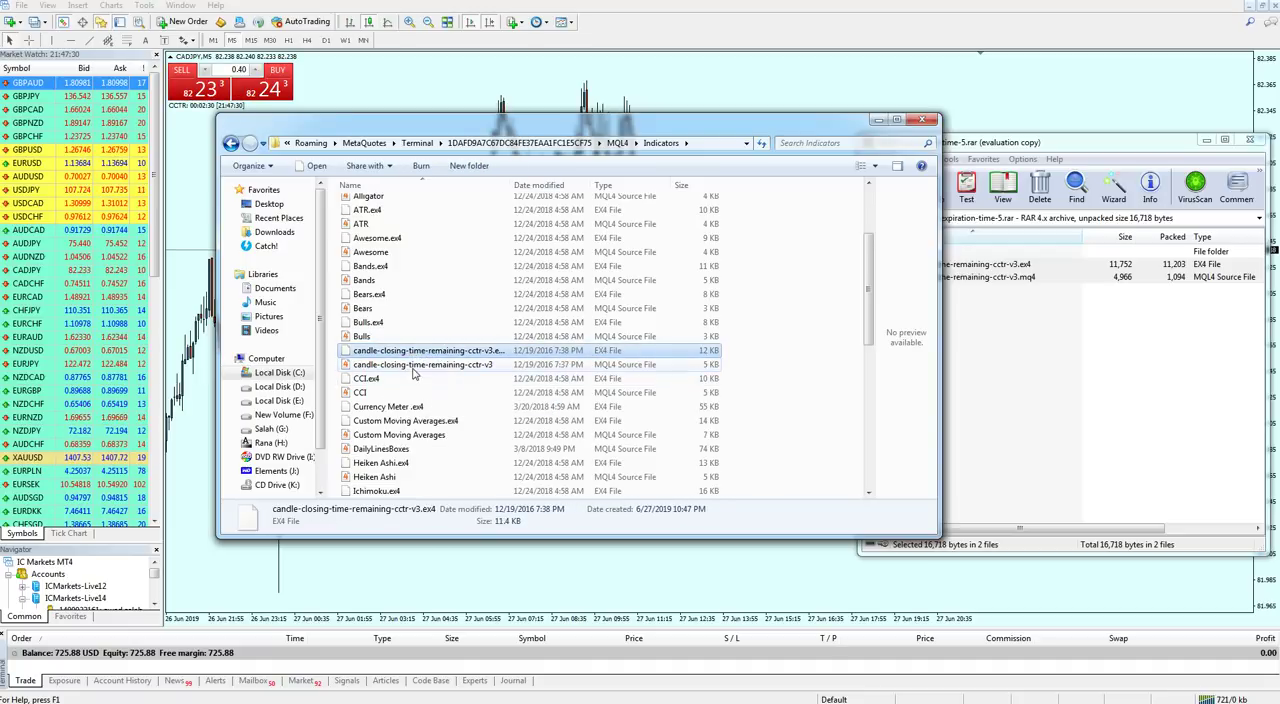
Step: Close the Indicators and WinRAR windows, then close and relaunch MetaTrader 4 IC Markets
left_click(924, 121)
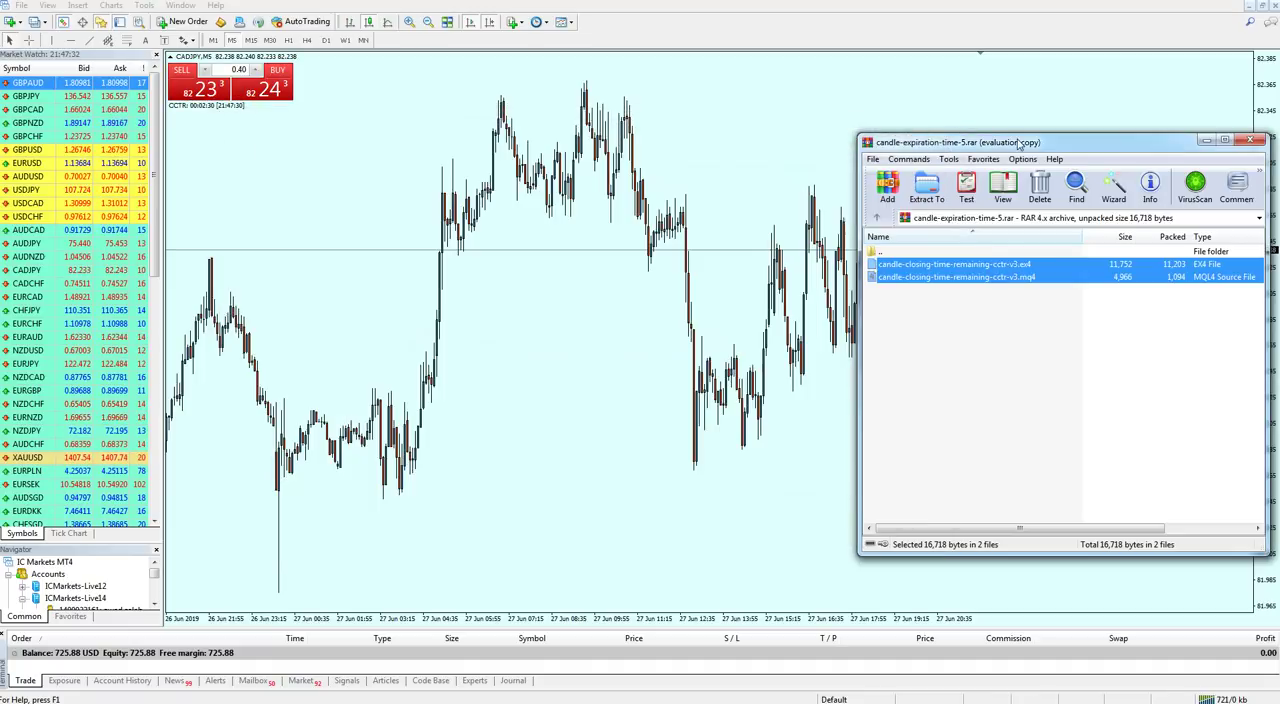
left_click(1249, 140)
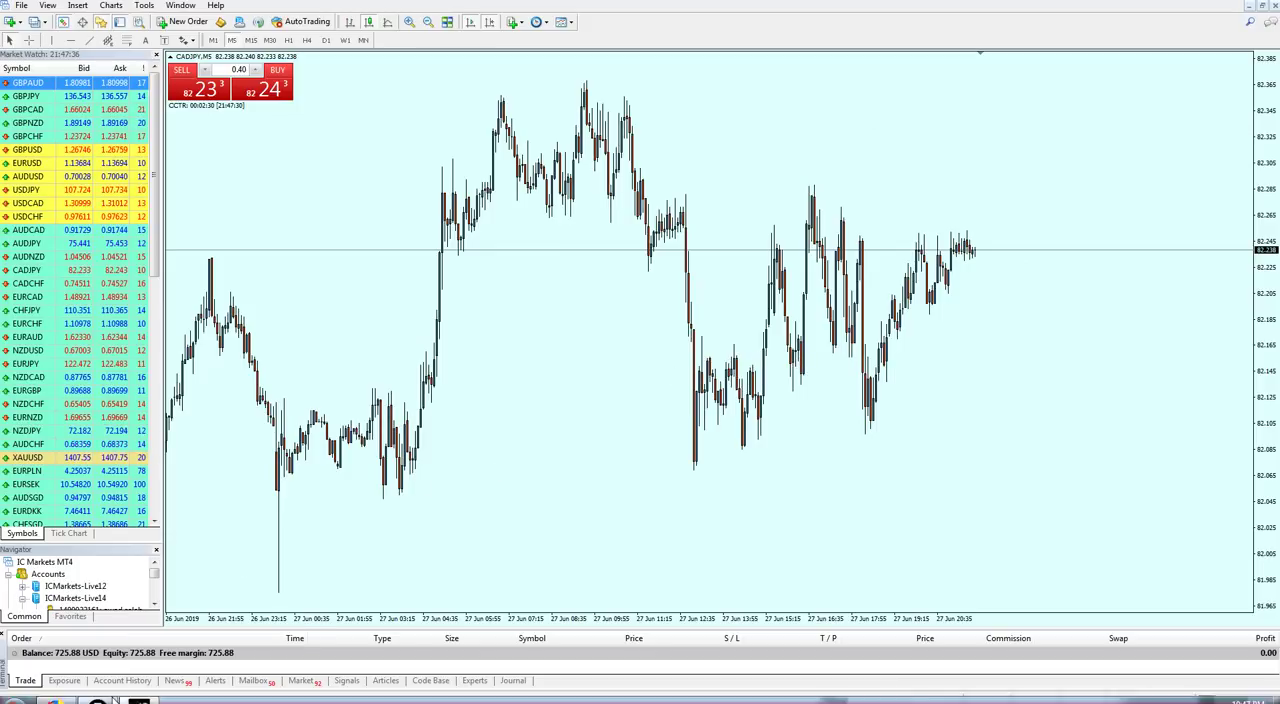
right_click(139, 693)
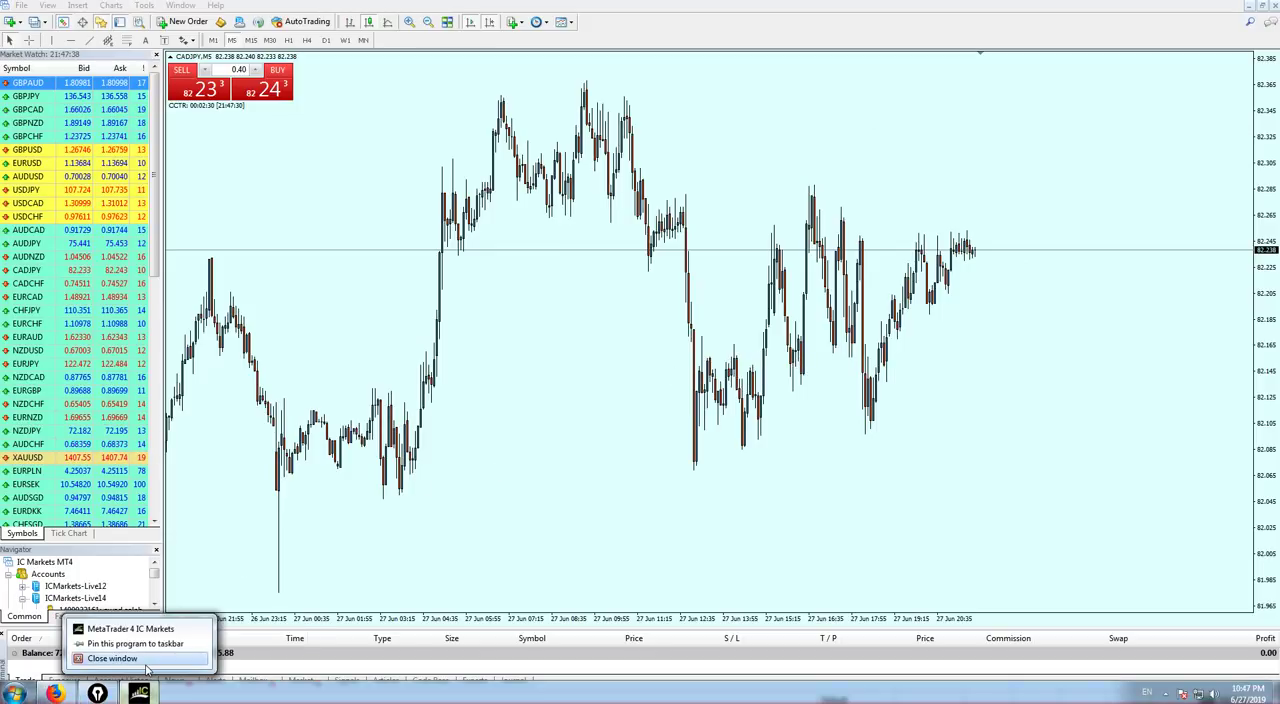
left_click(112, 658)
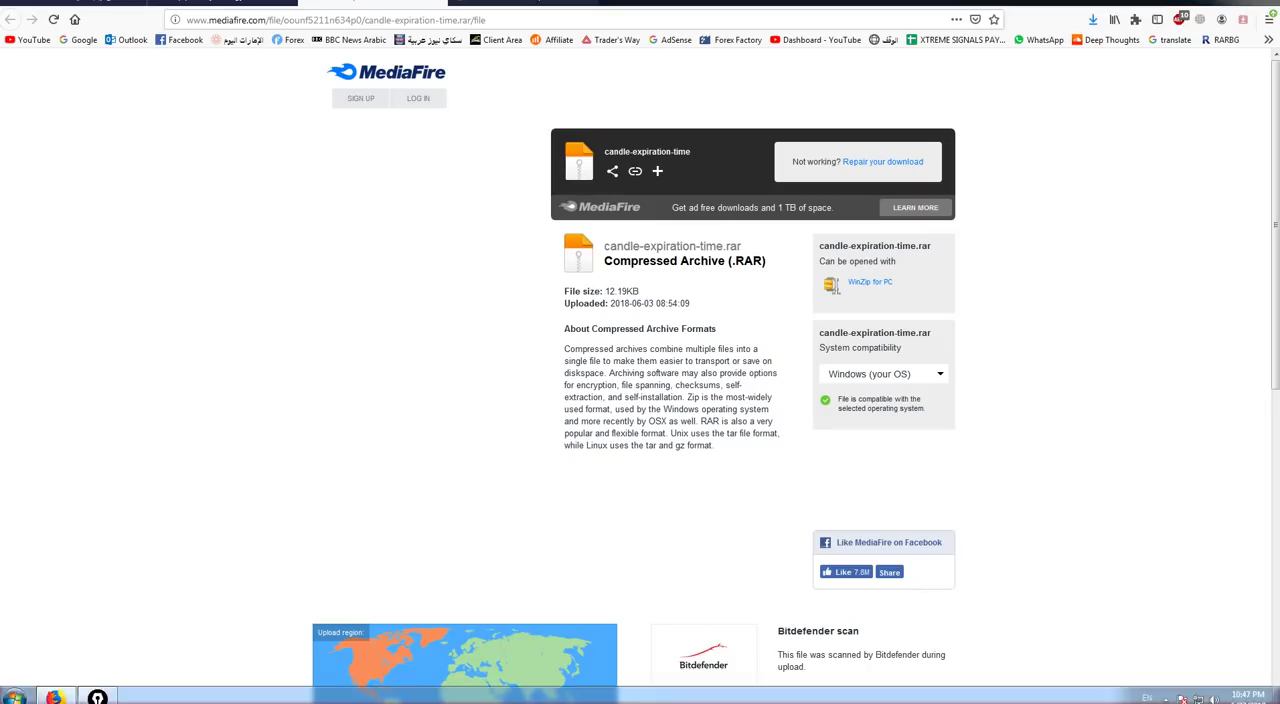
left_click(14, 693)
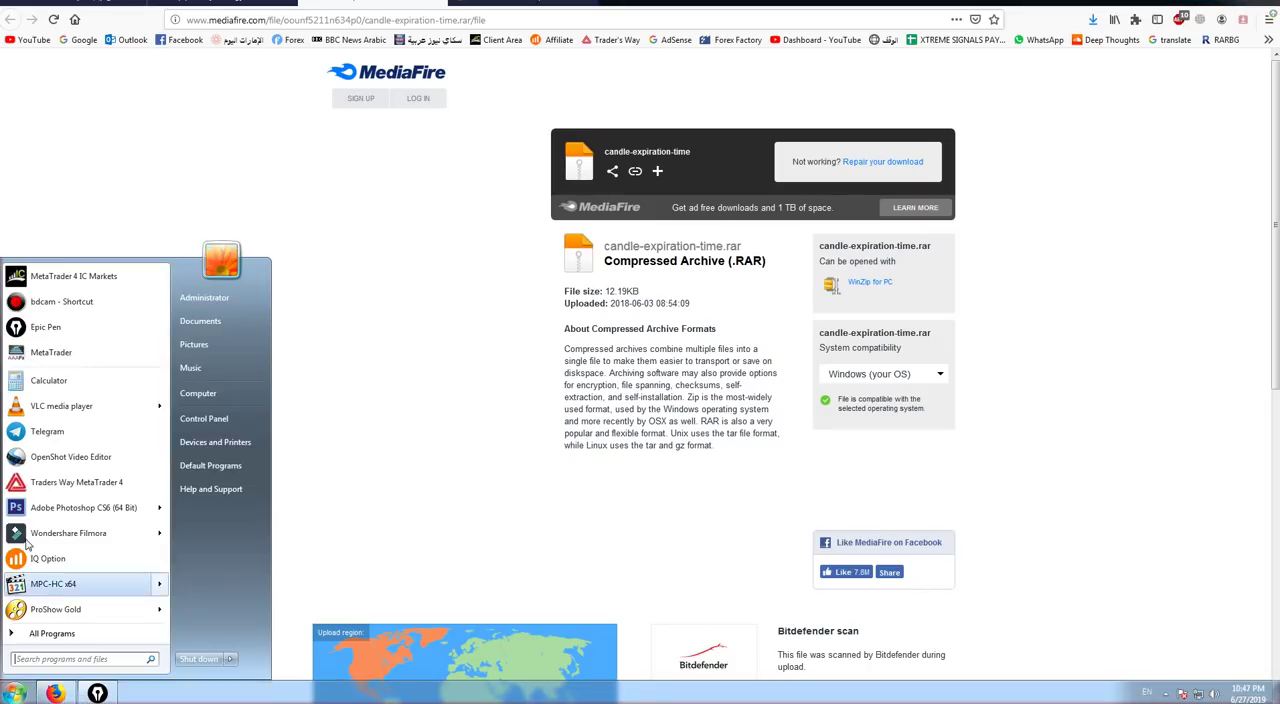
left_click(45, 289)
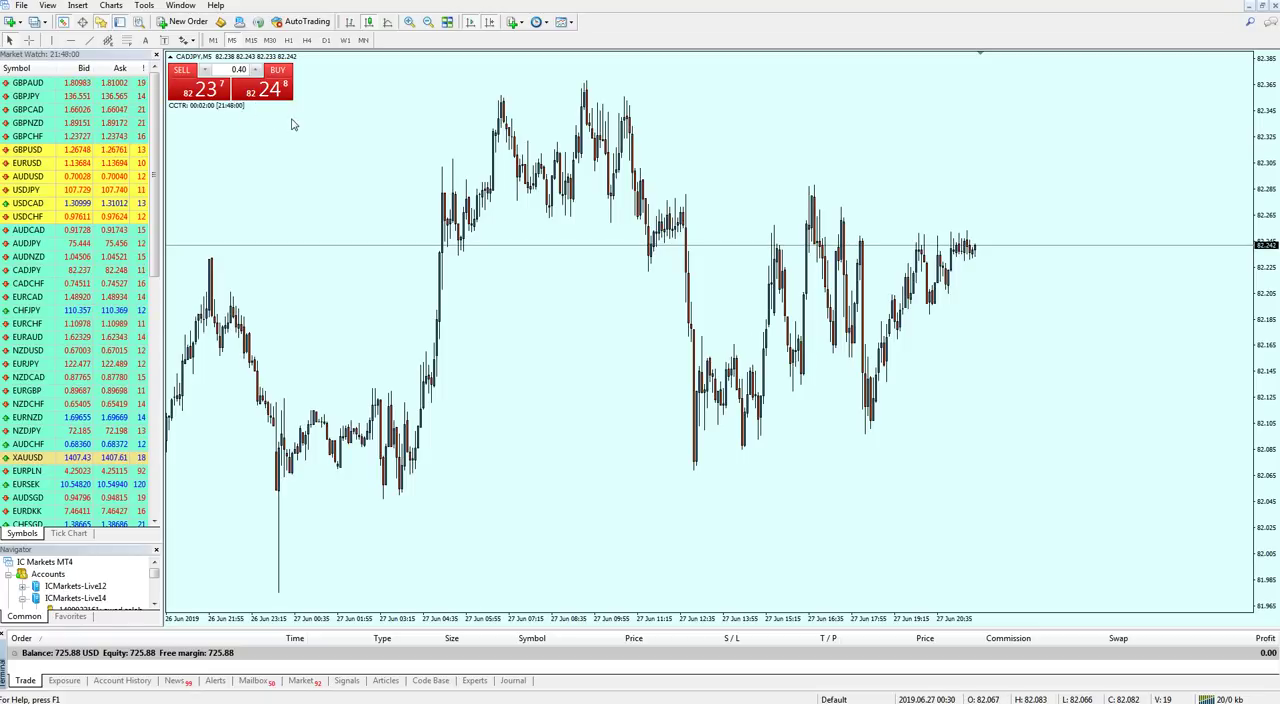
Step: Cycle the CADJPY chart through M15, M30, D1, M15 and M1, ending on H4
left_click(250, 40)
left_click(268, 41)
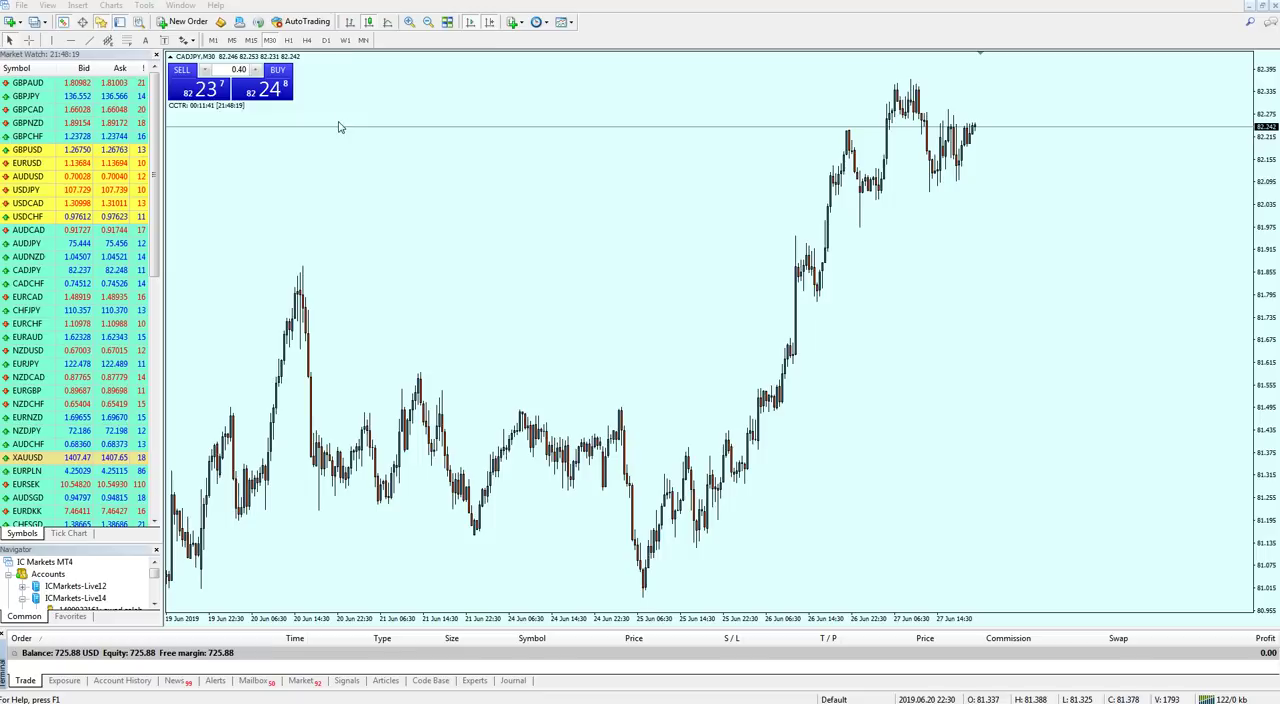
left_click(327, 41)
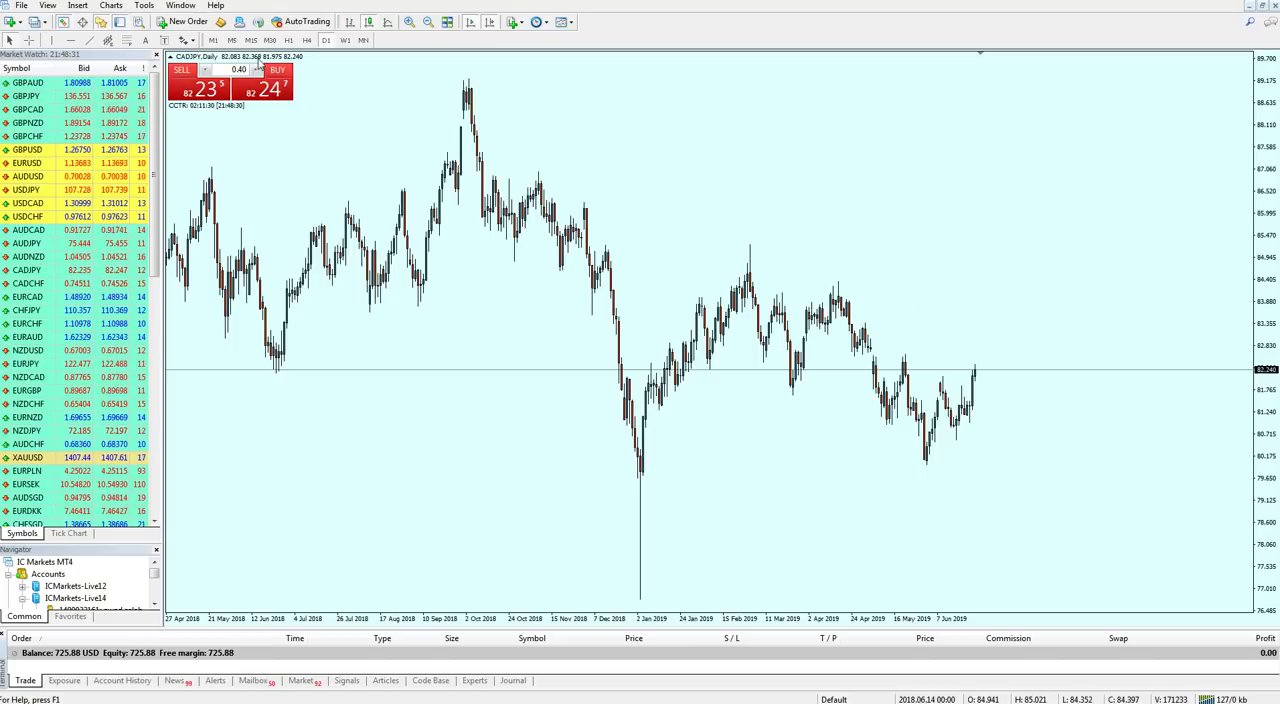
left_click(250, 40)
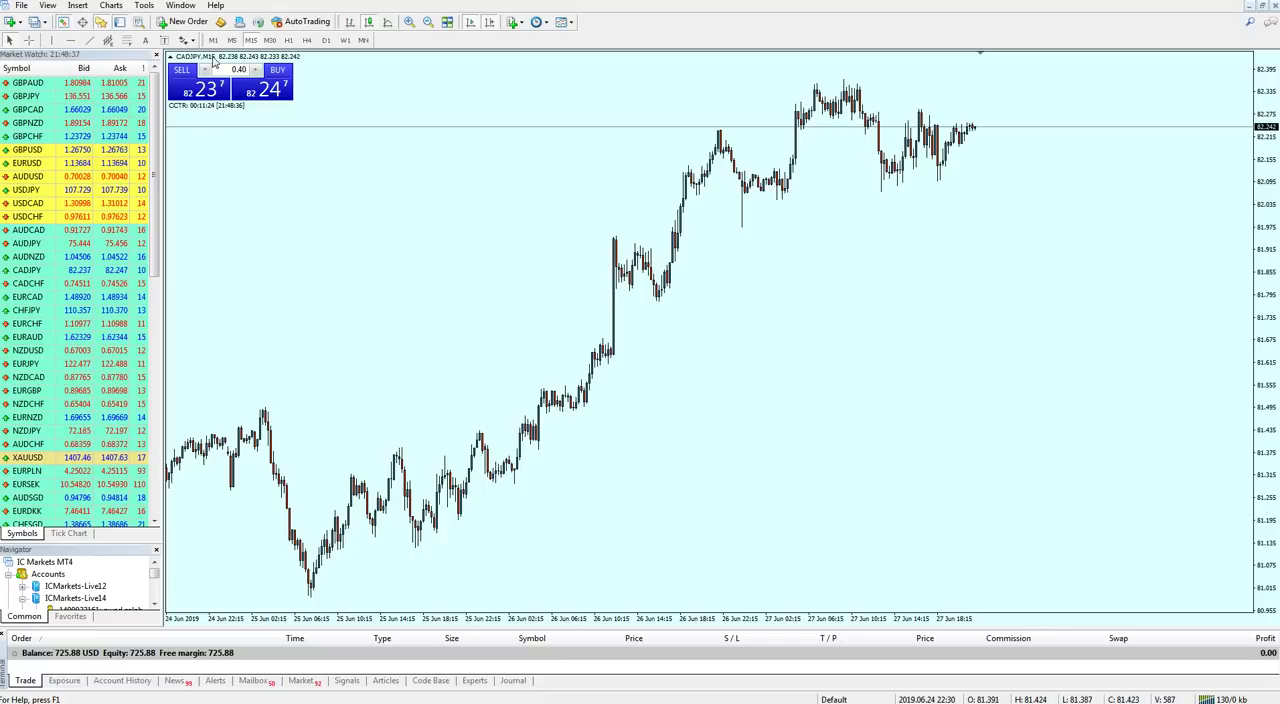
type("M1")
key("Return")
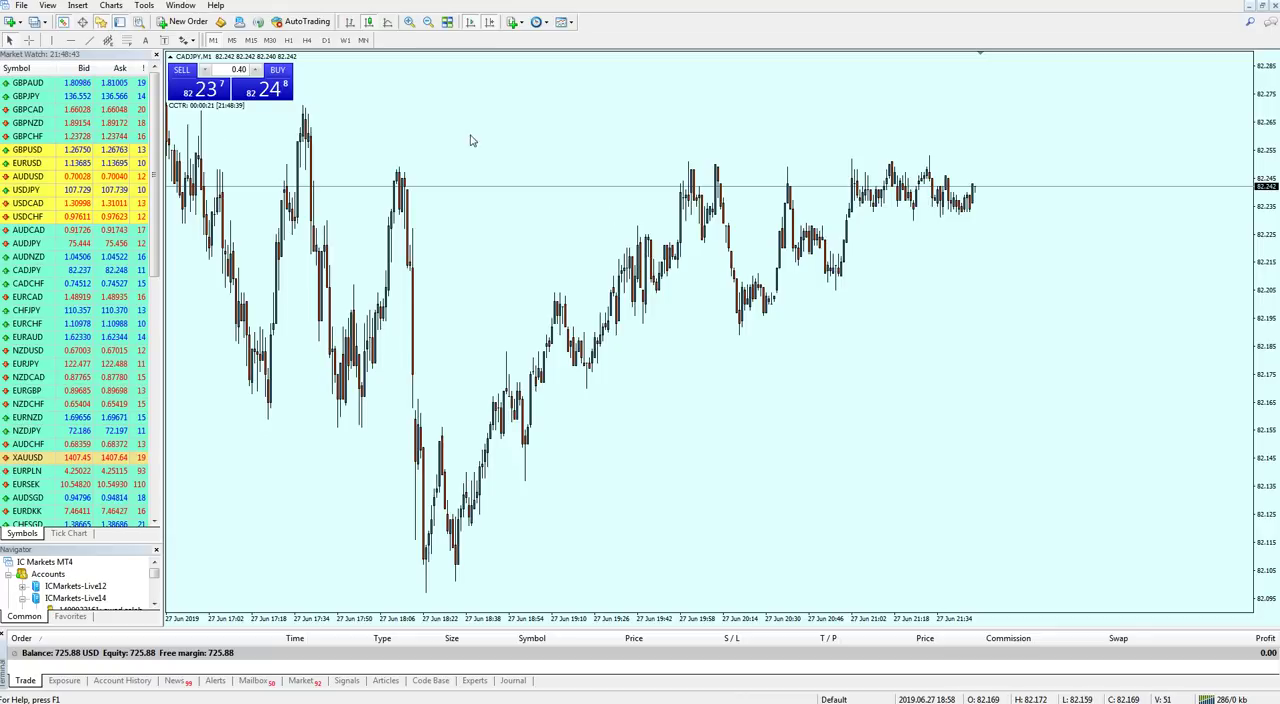
left_click(307, 40)
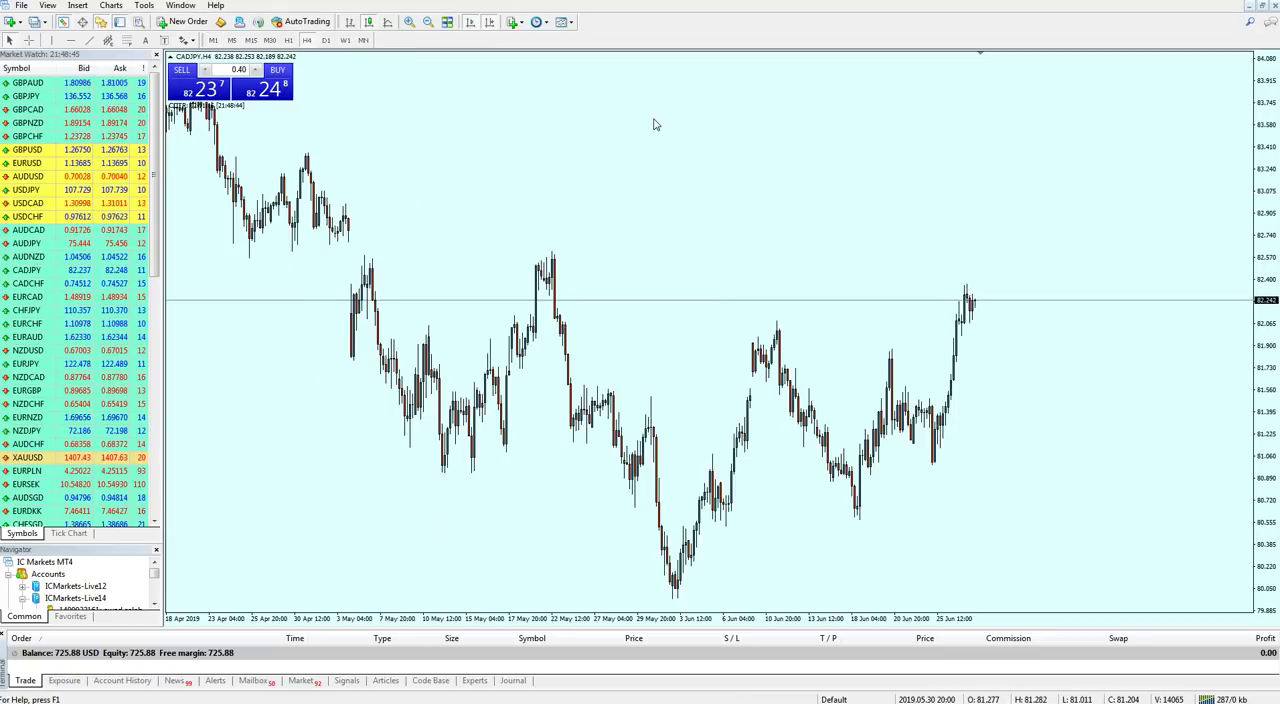